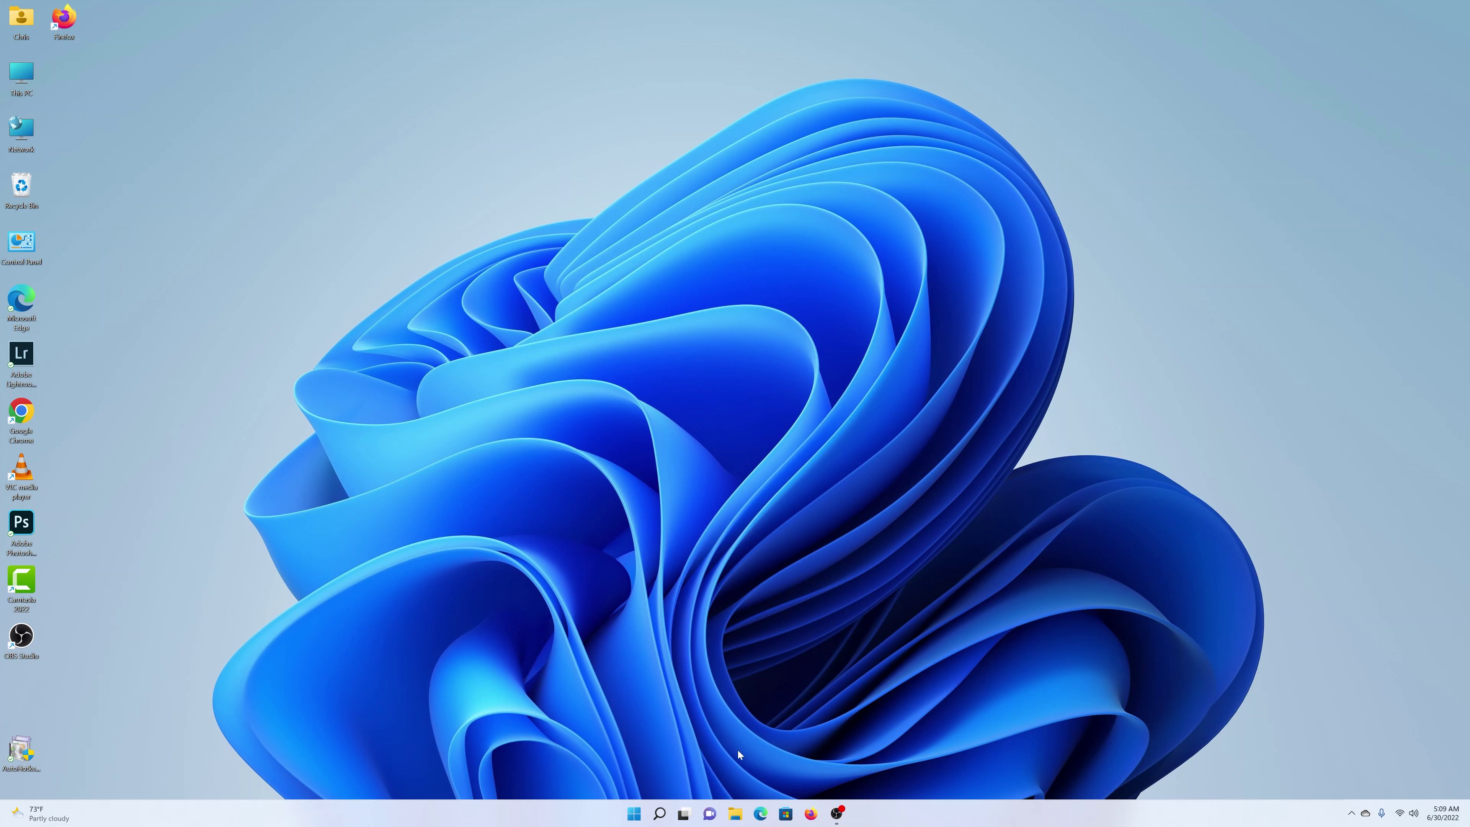
Open Edge maximized, dismiss Restore pages, and load expressvpn.com.
left_click(760, 813)
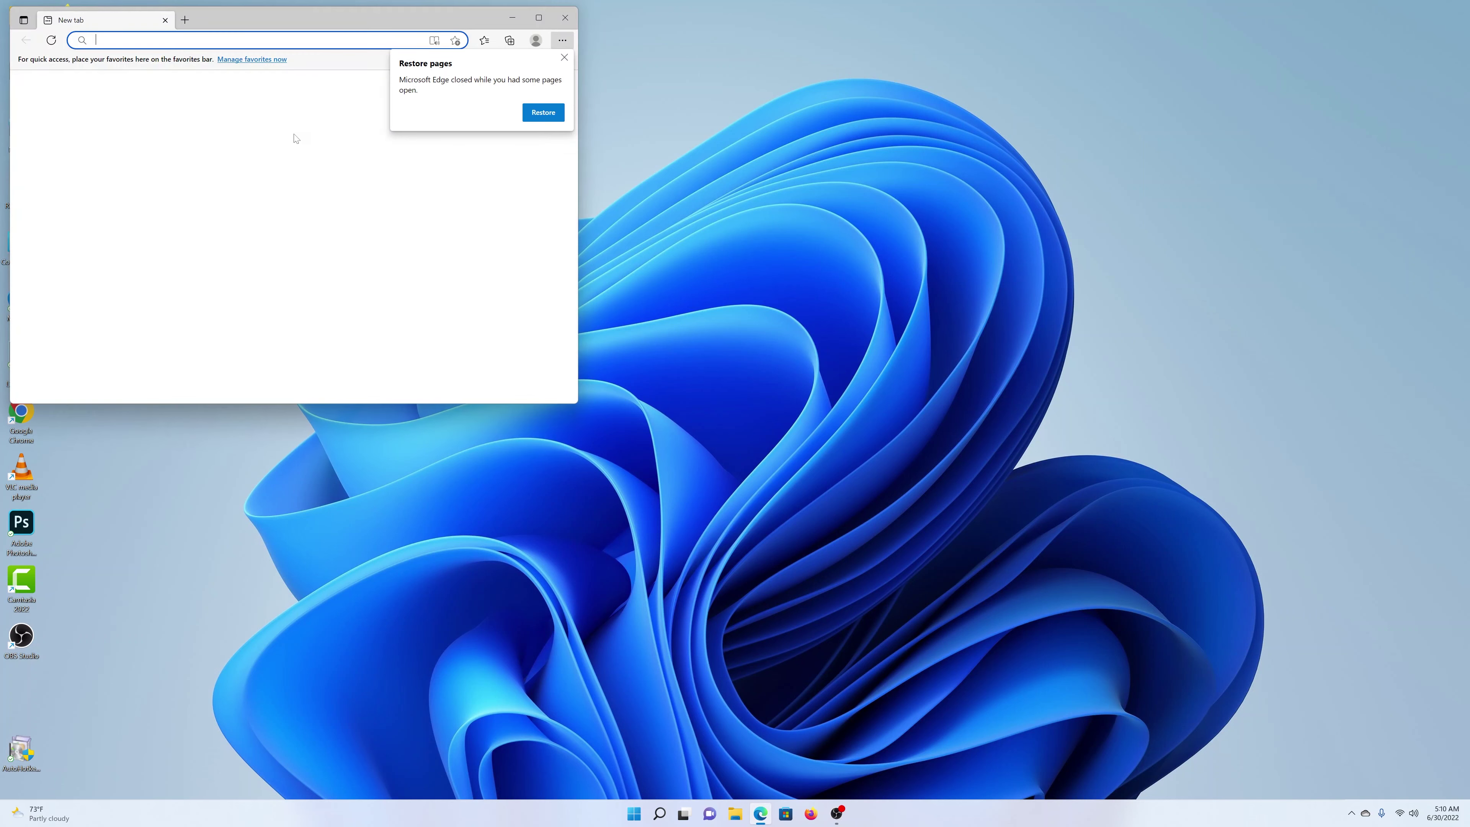
left_click_drag(457, 27, 813, 127)
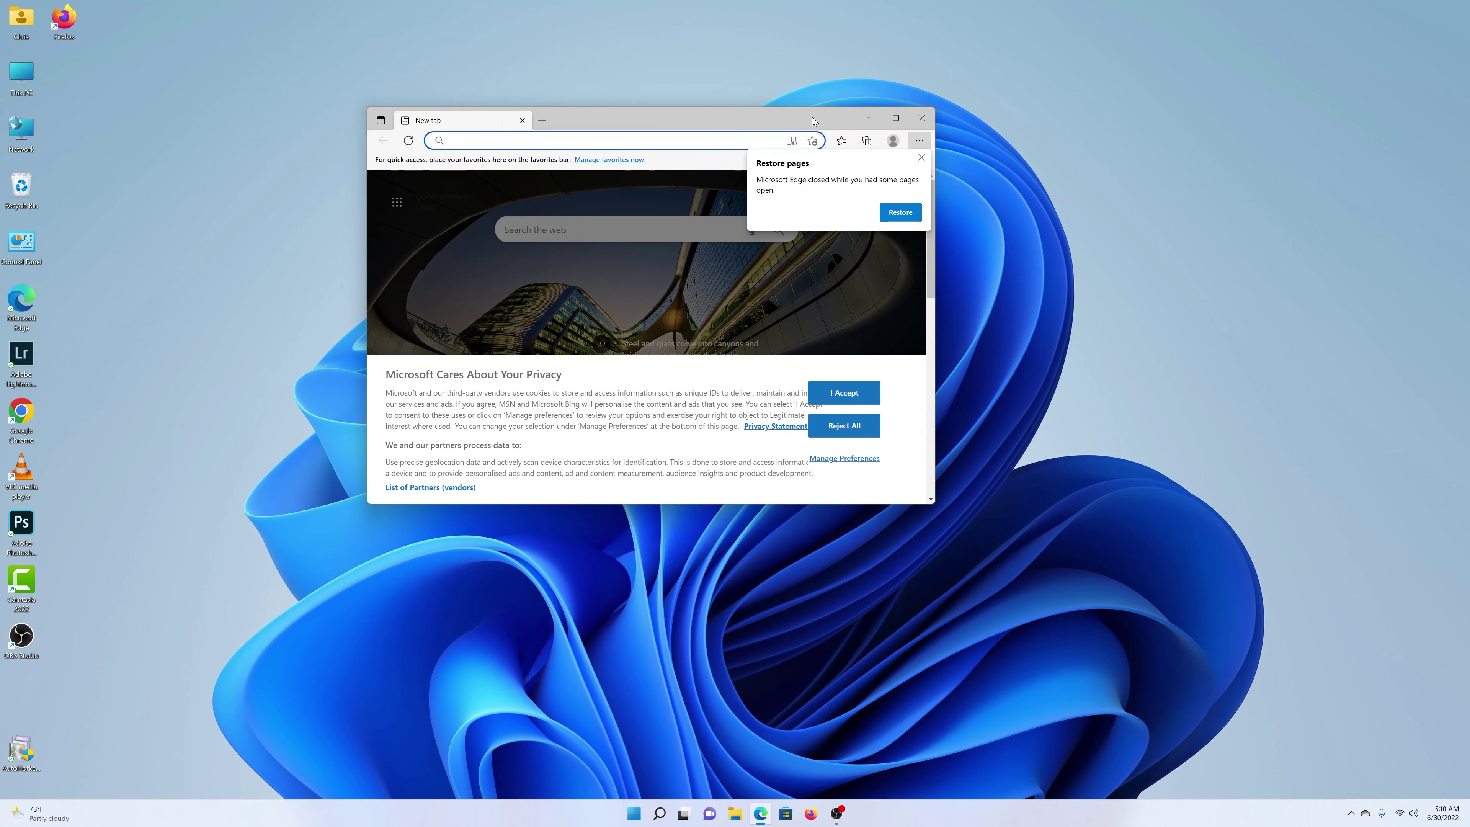
left_click(895, 119)
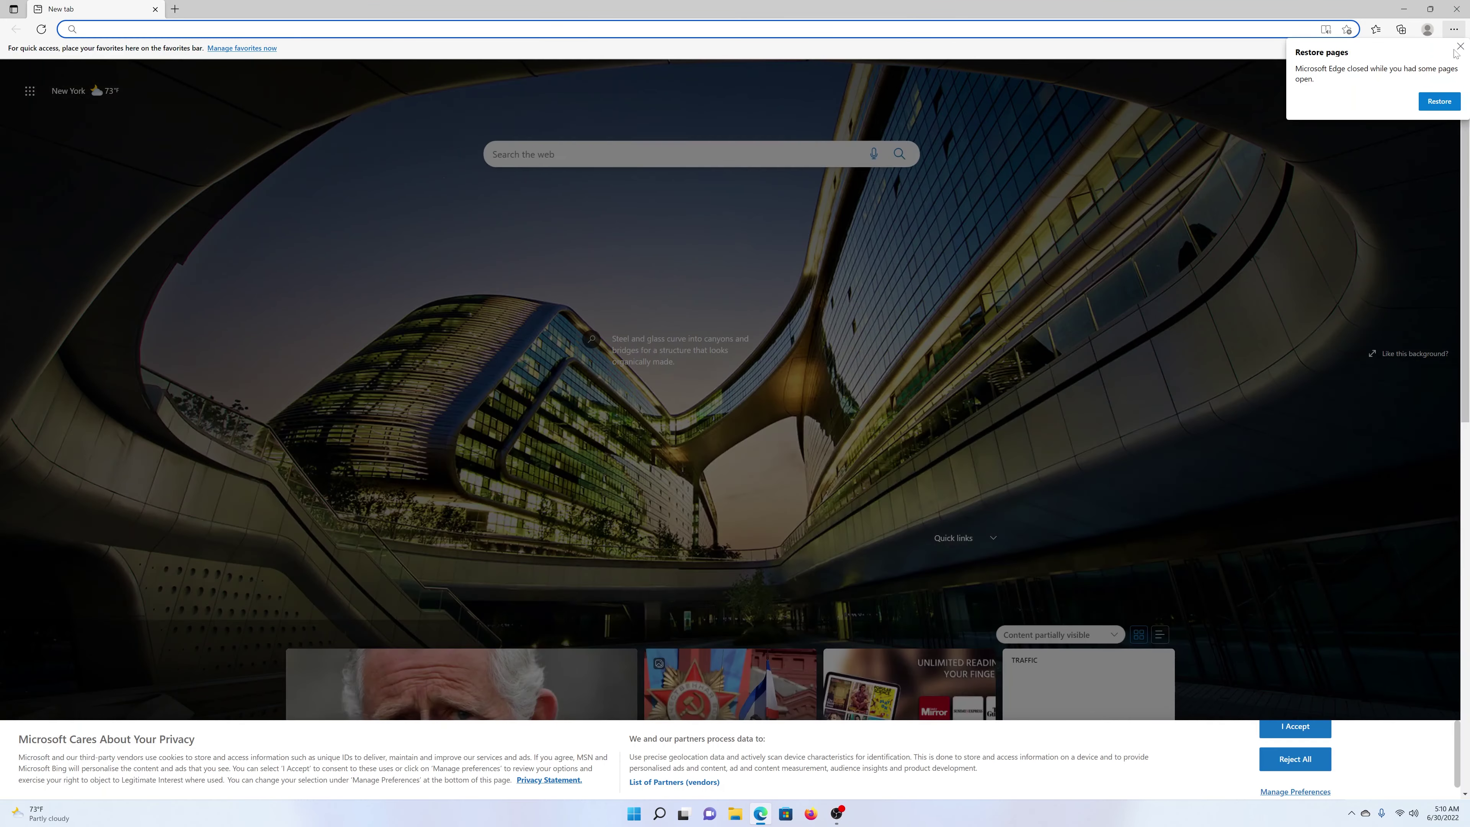
left_click(1459, 46)
type("expre")
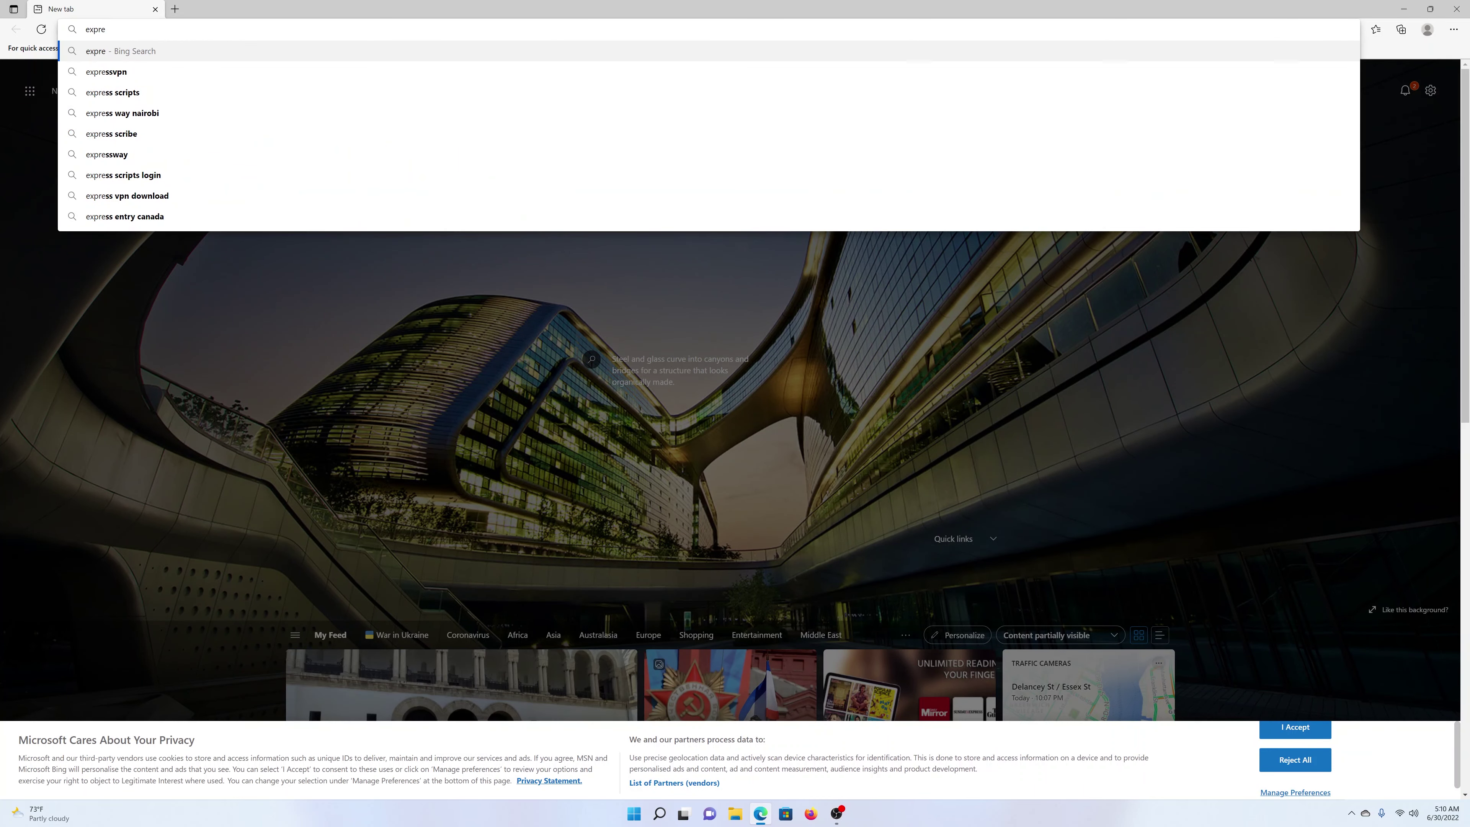
type("ssvpn.com")
key("Return")
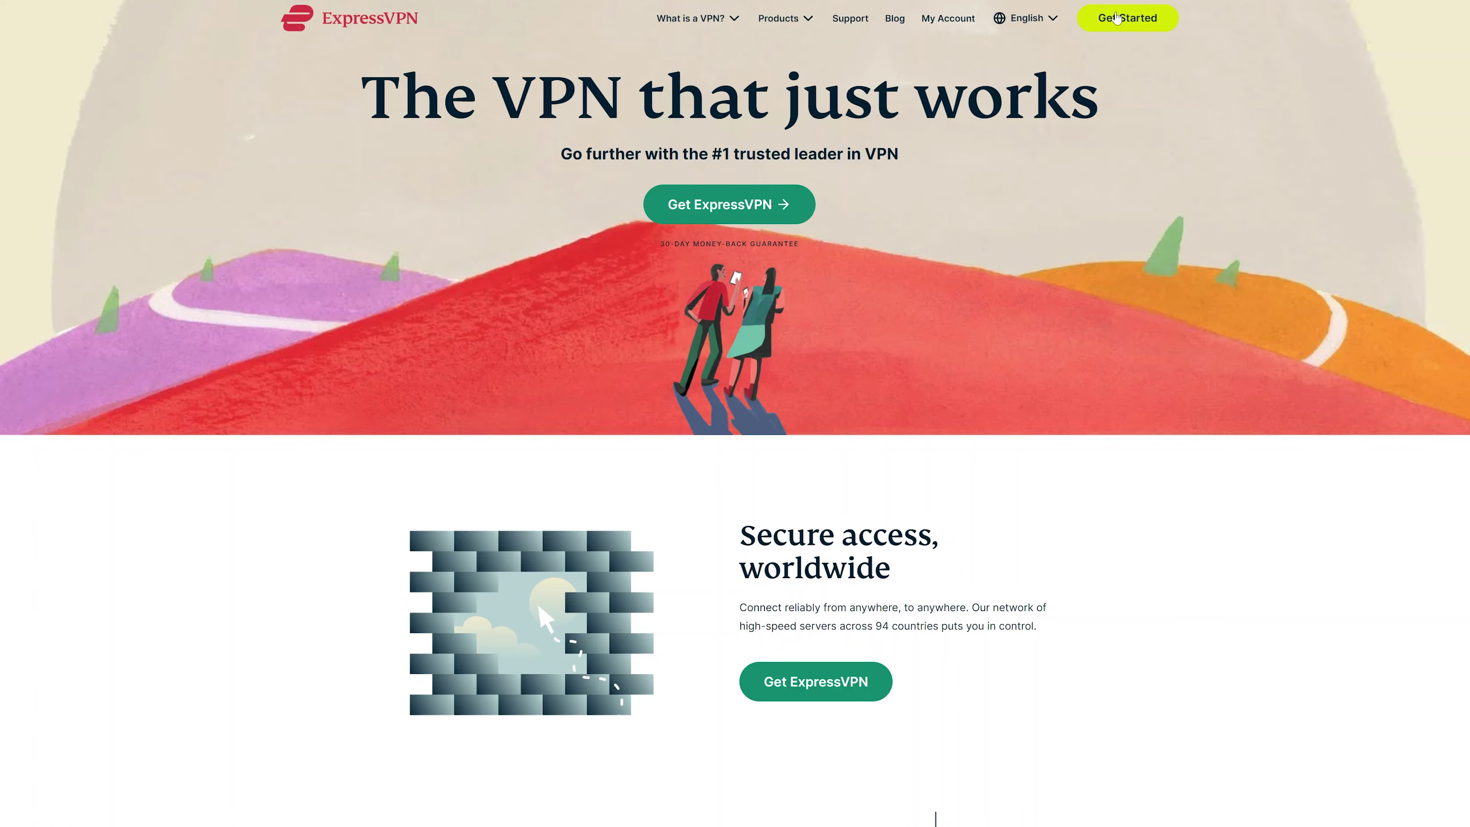
Browse the ExpressVPN plans and payment options, then switch to the homepage in Chrome.
left_click(1117, 18)
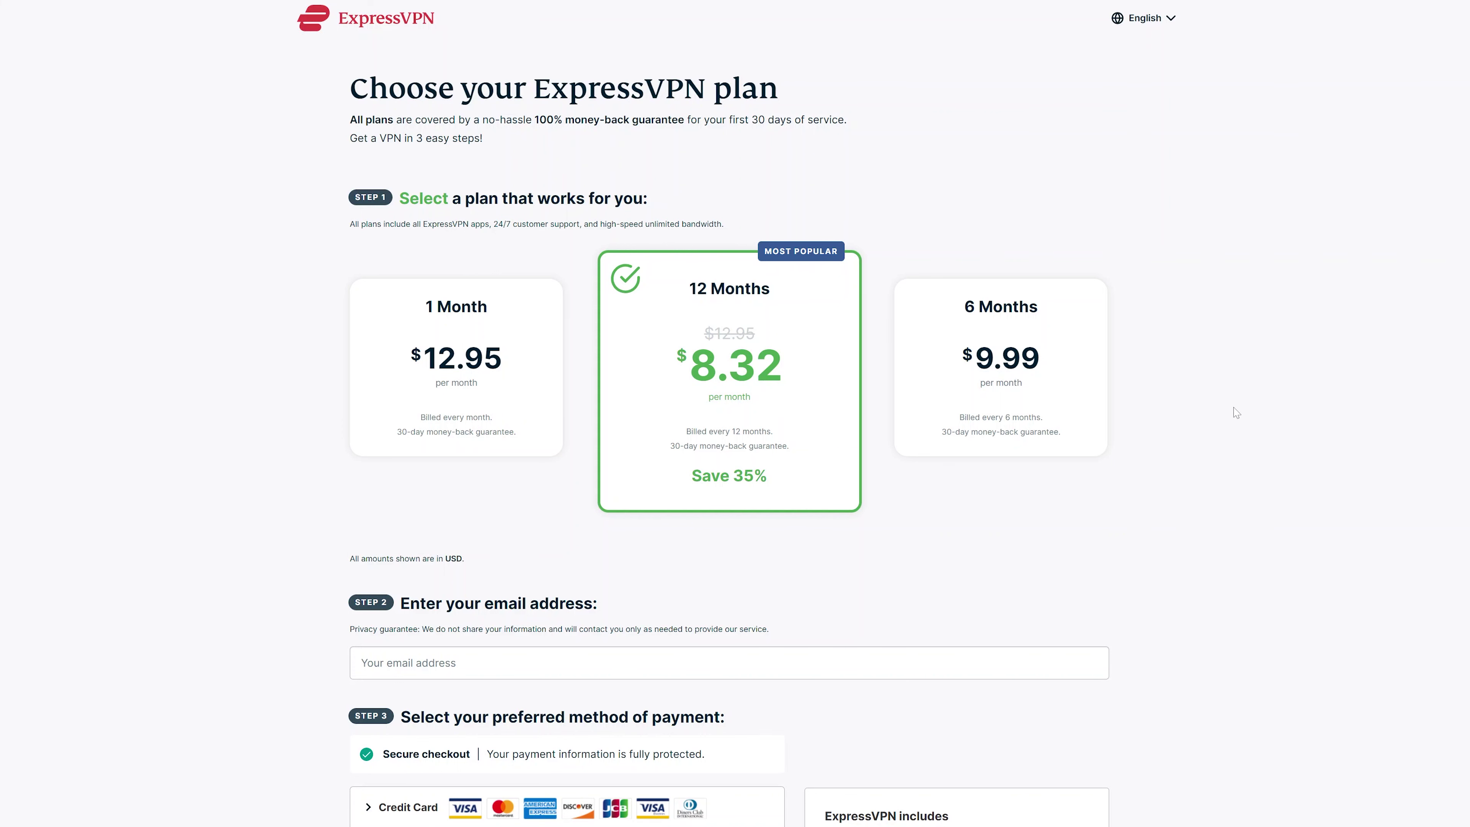
scroll(1234, 412, "down", 6)
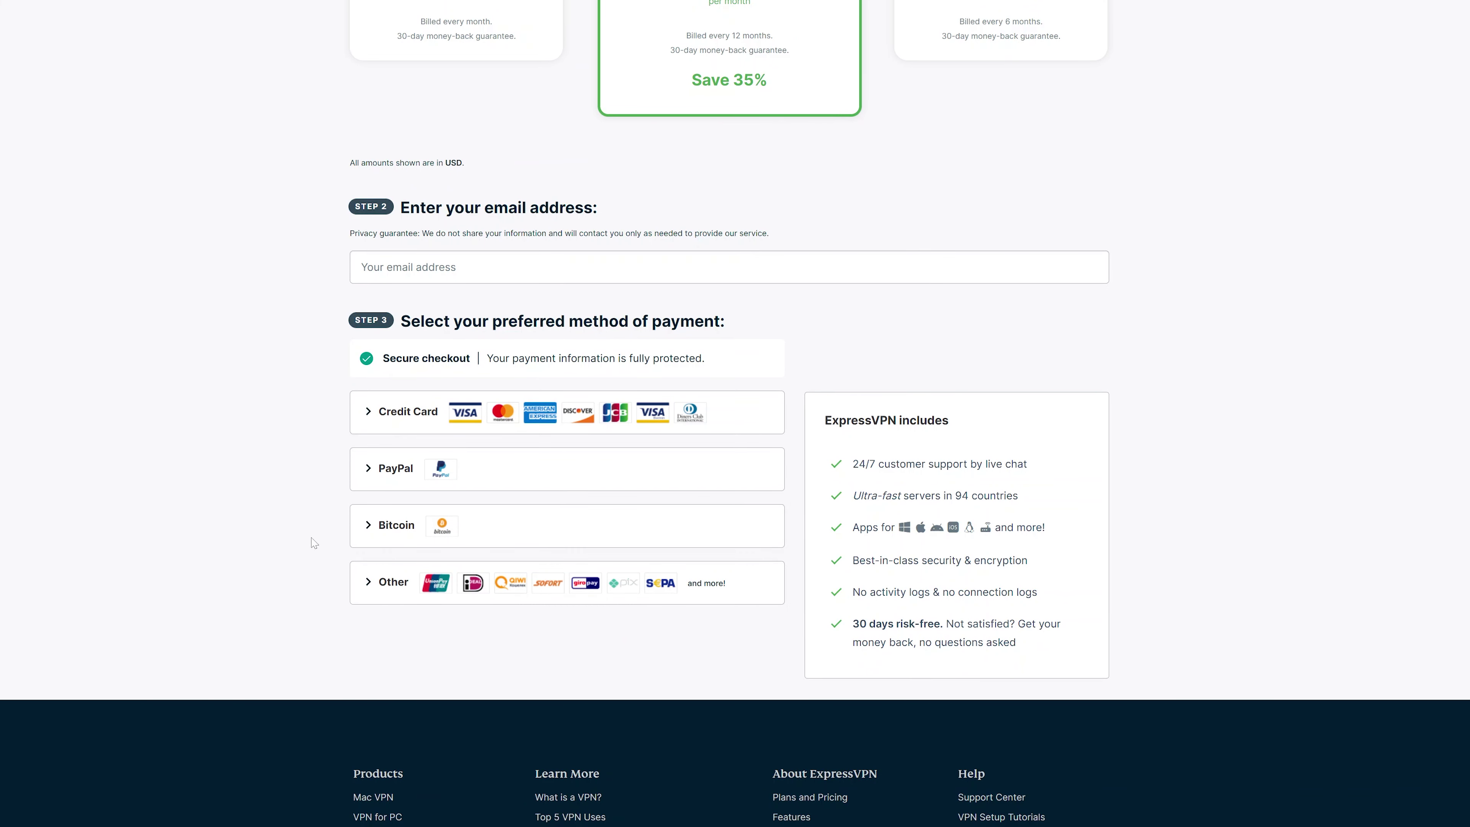
scroll(267, 517, "up", 4)
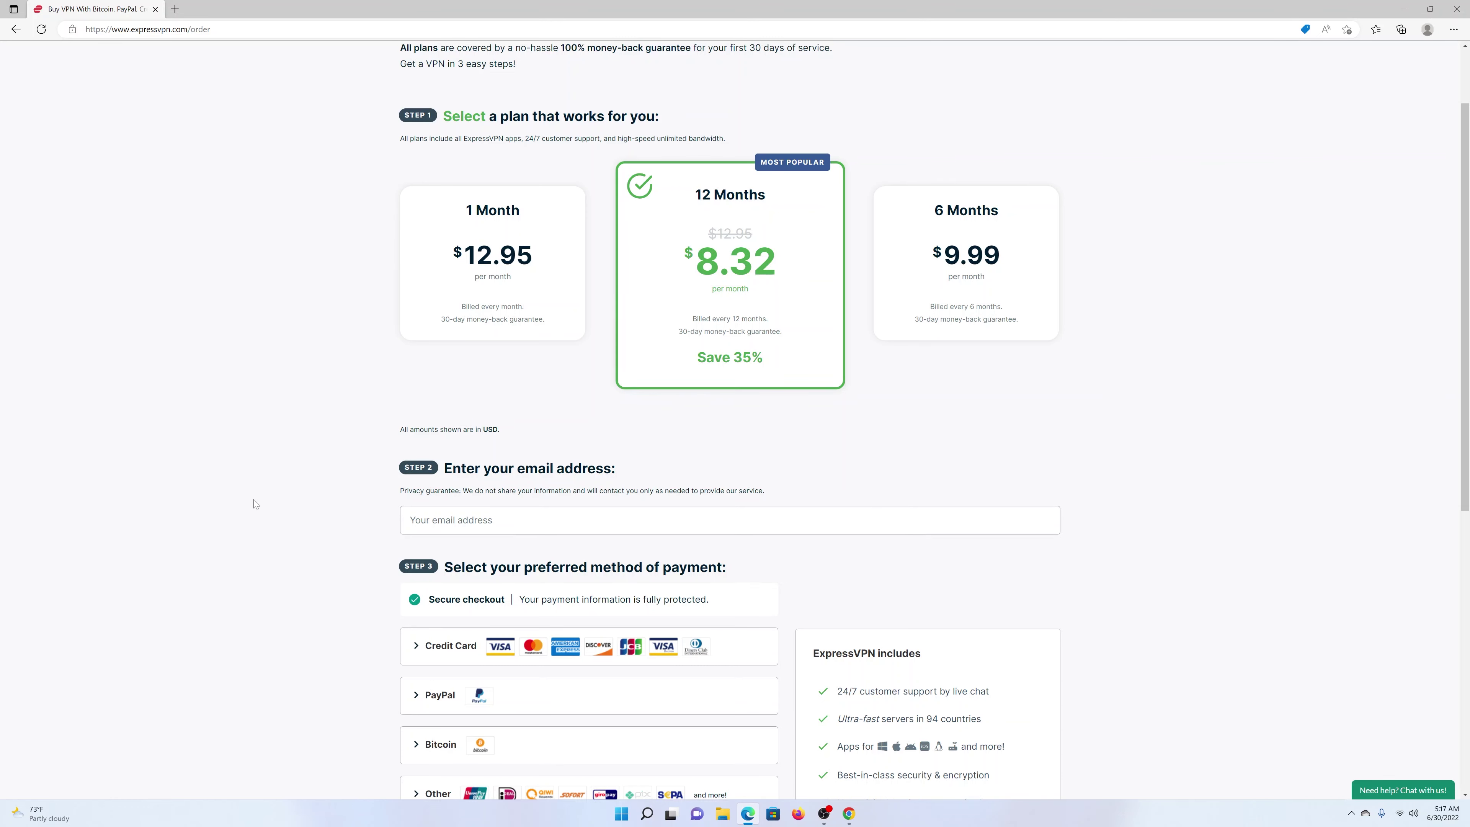
scroll(255, 504, "up", 2)
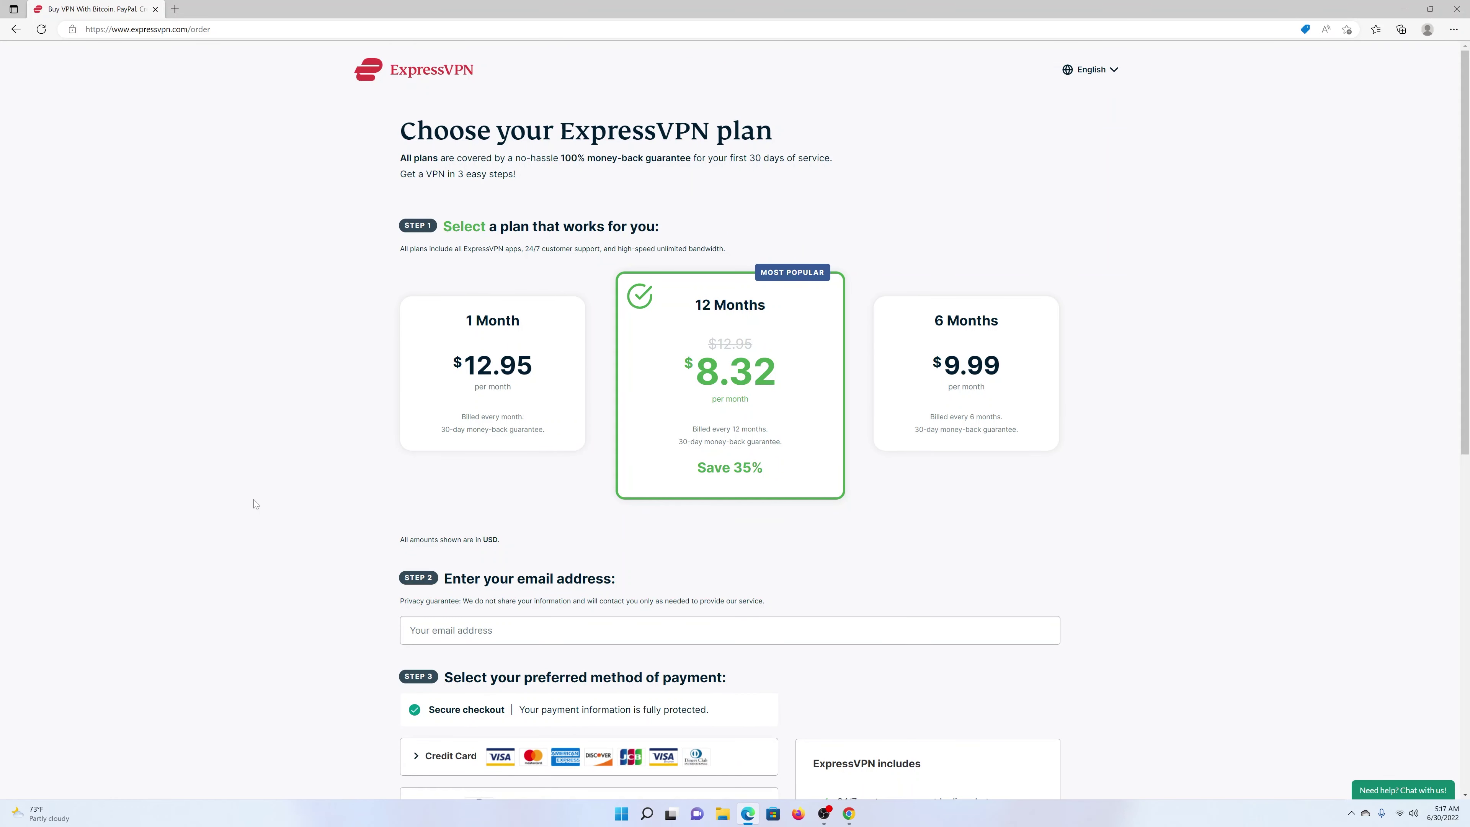
scroll(900, 586, "down", 7)
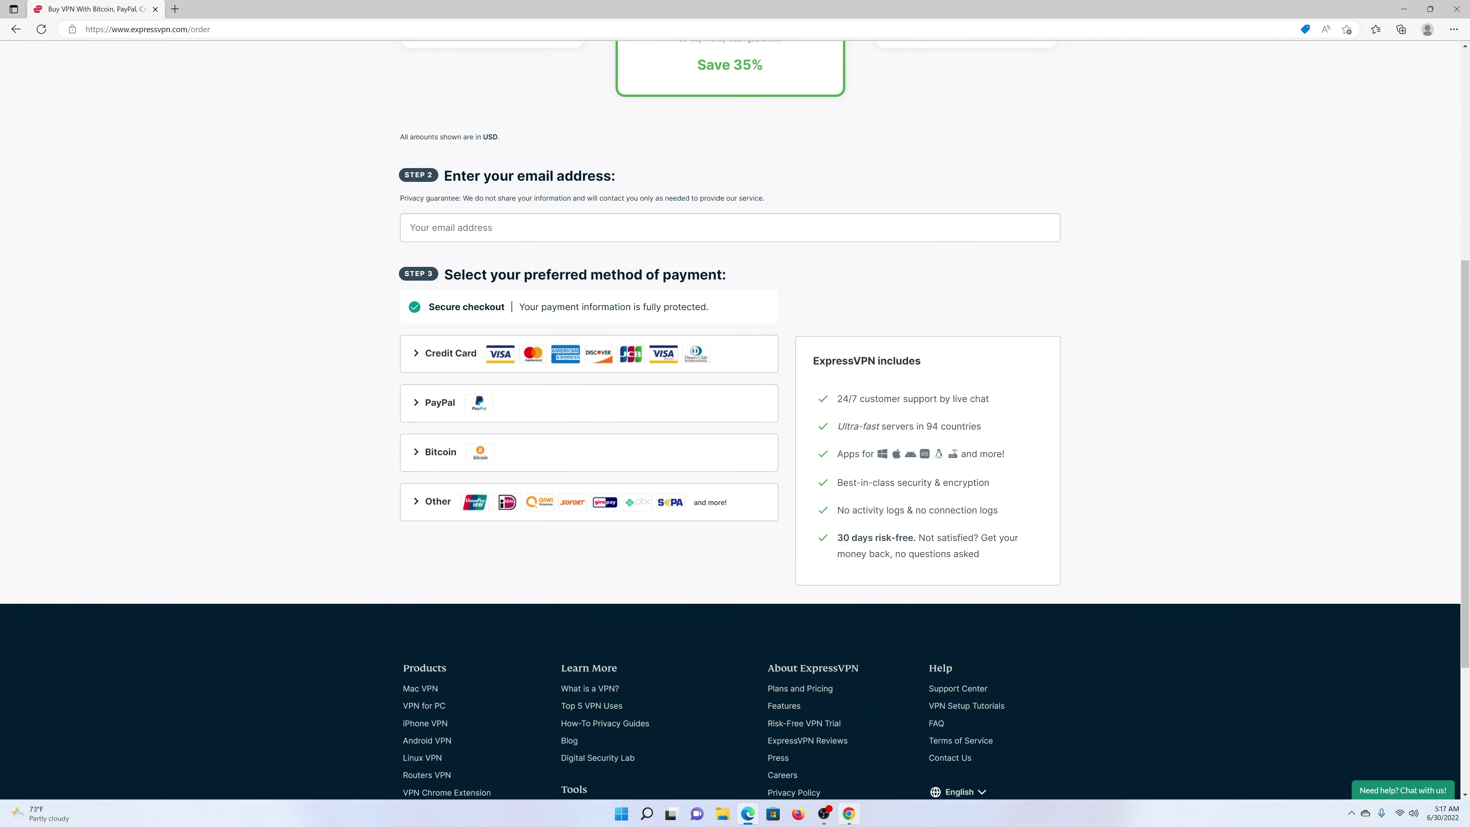
left_click(849, 815)
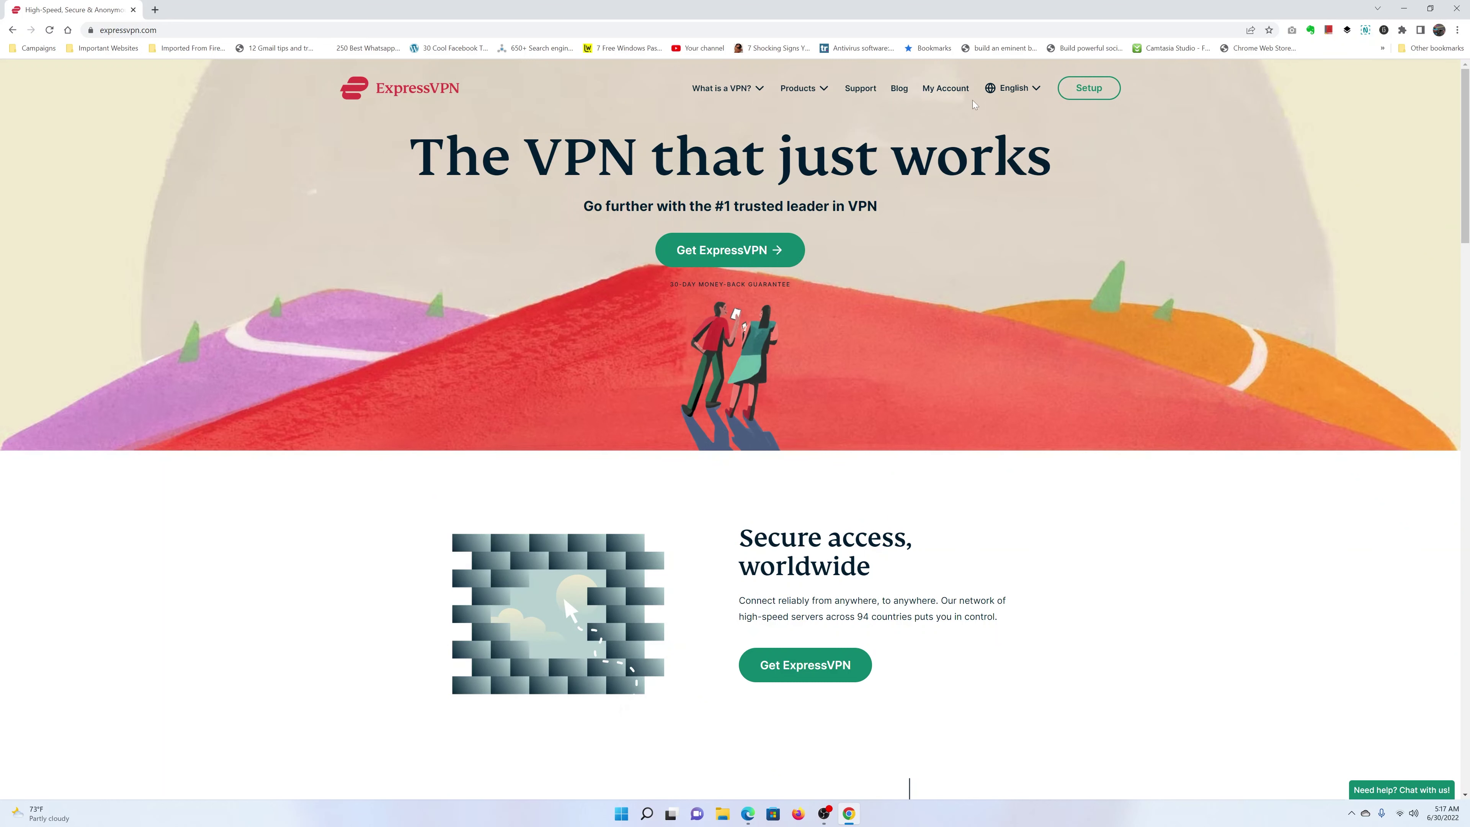
Download expressvpn_windows_12.26.0.68_release from My Account and show it in the Downloads folder.
left_click(948, 92)
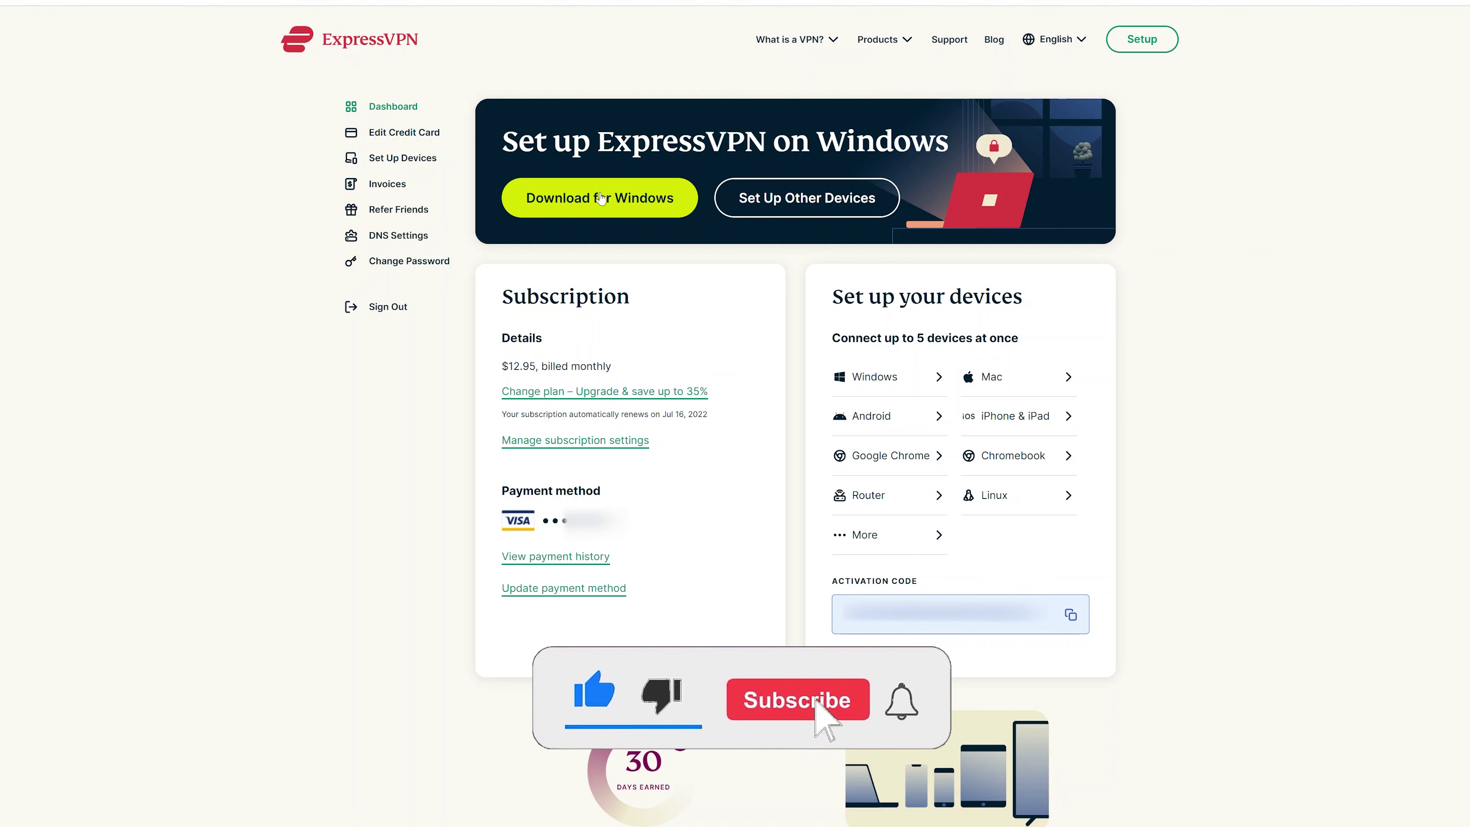
left_click(600, 198)
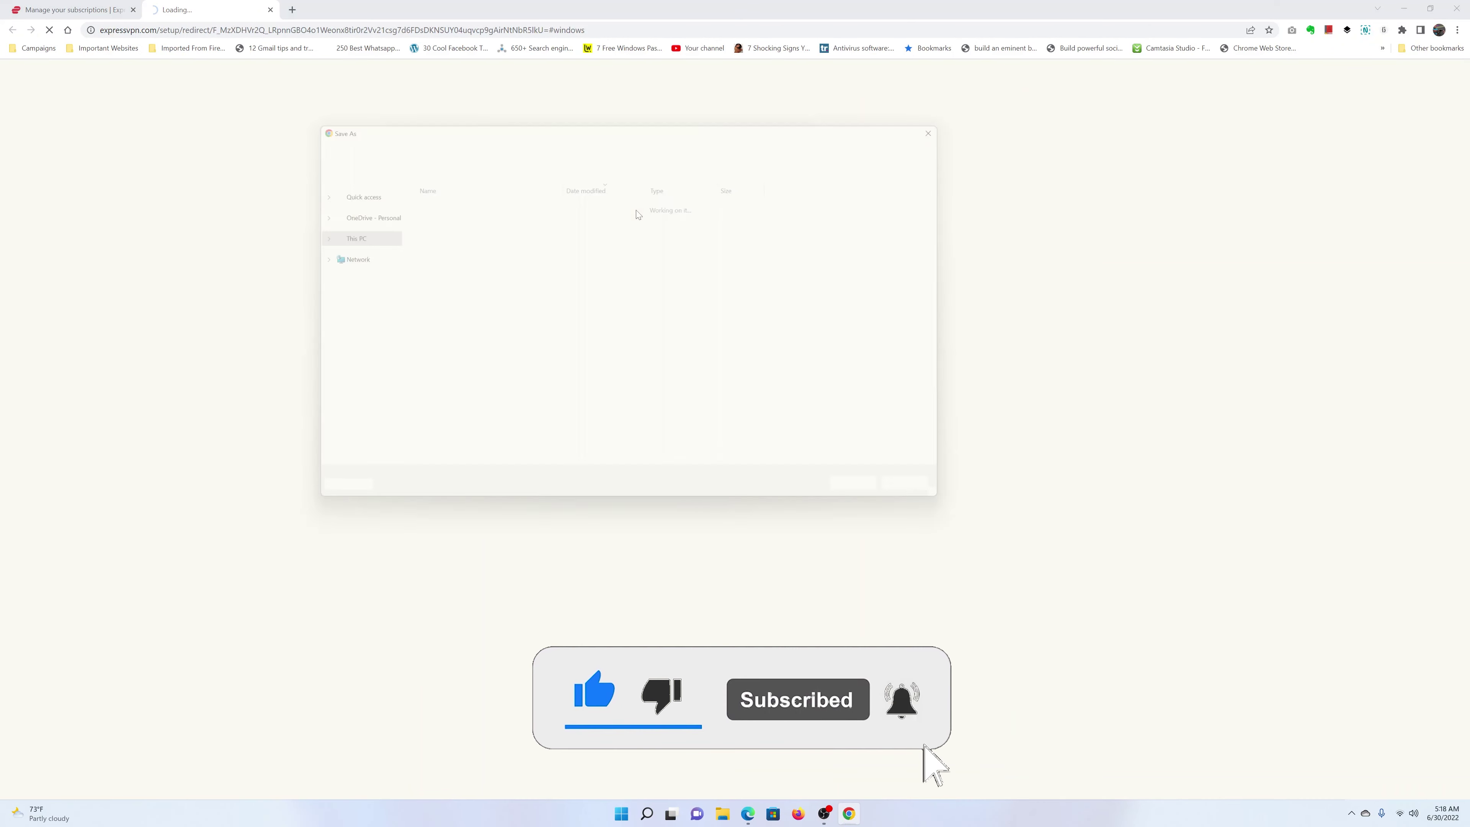
left_click(879, 506)
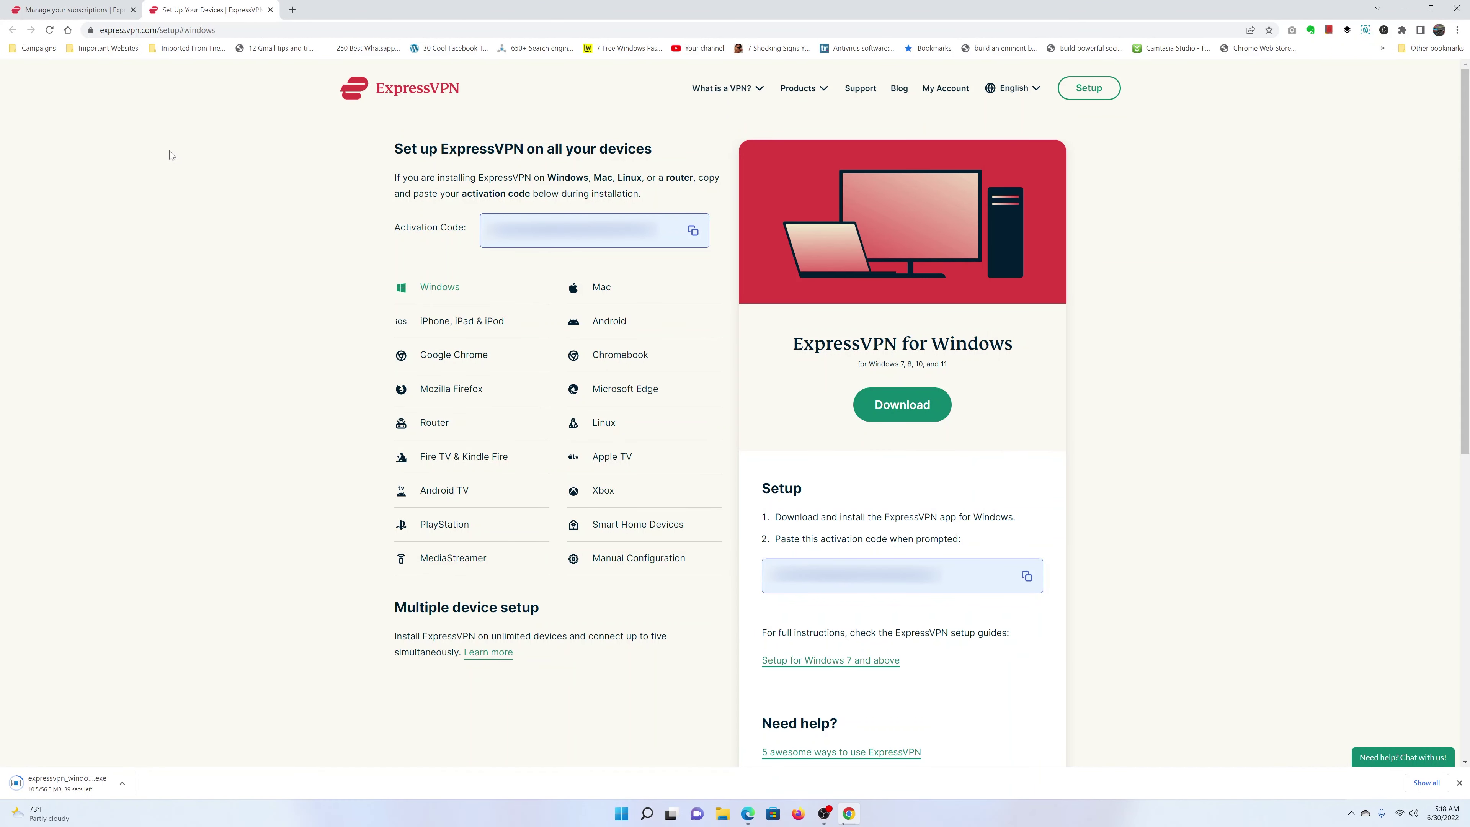
left_click(122, 783)
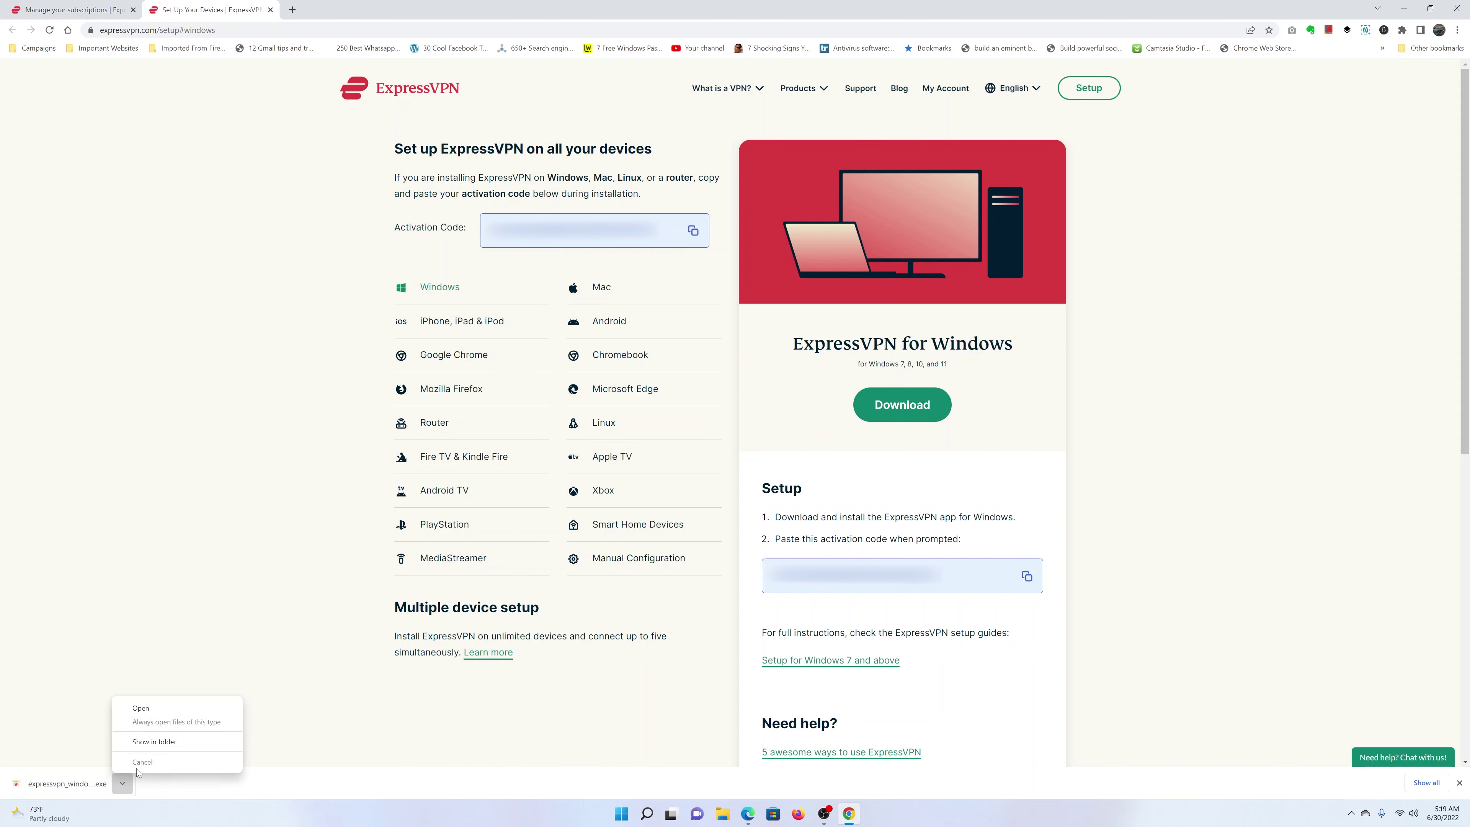
left_click(164, 745)
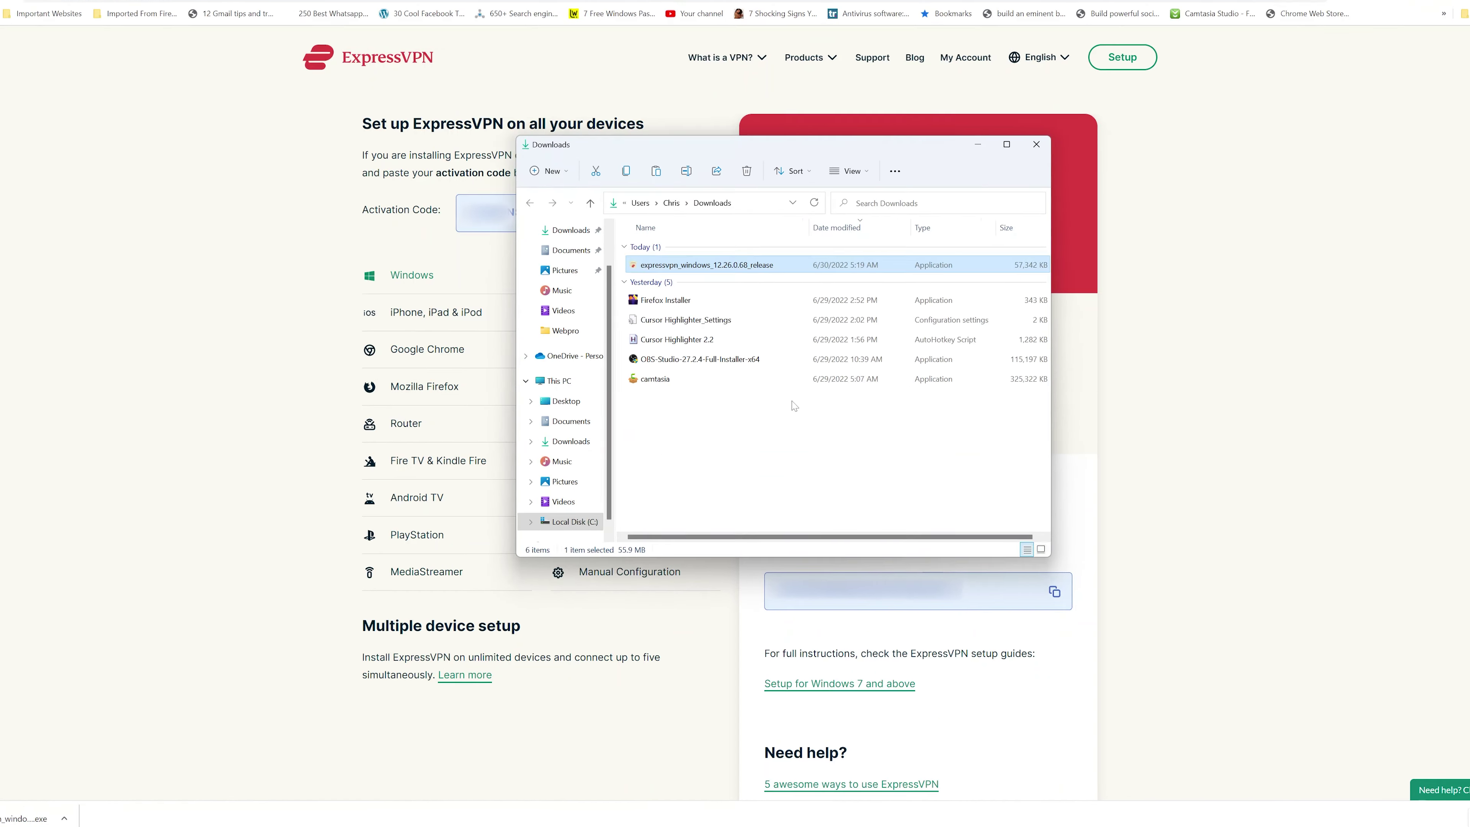
Run the expressvpn_windows installer from Downloads, minimizing Chrome and Edge while it installs.
double_click(797, 267)
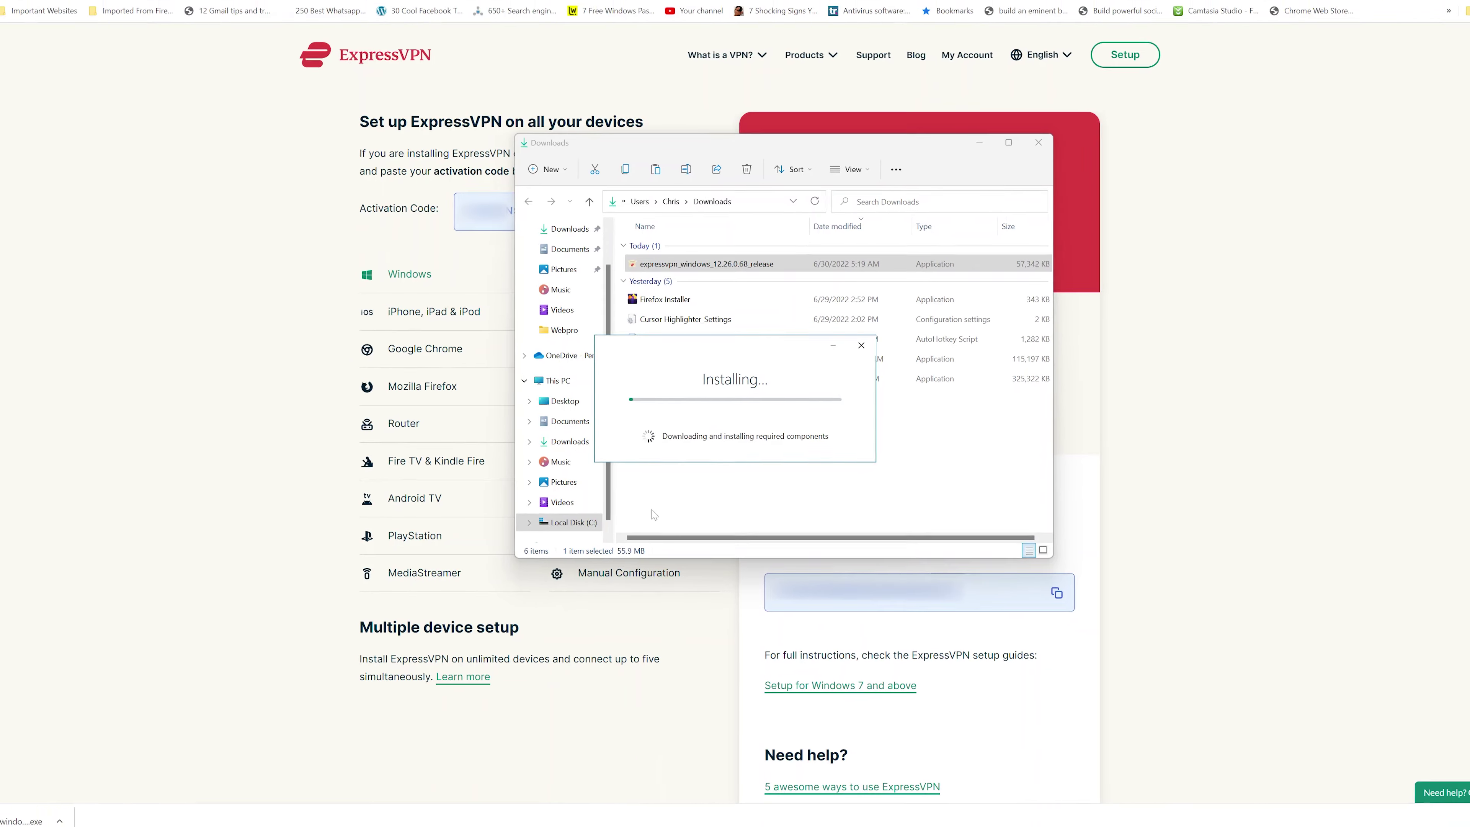
left_click(1405, 10)
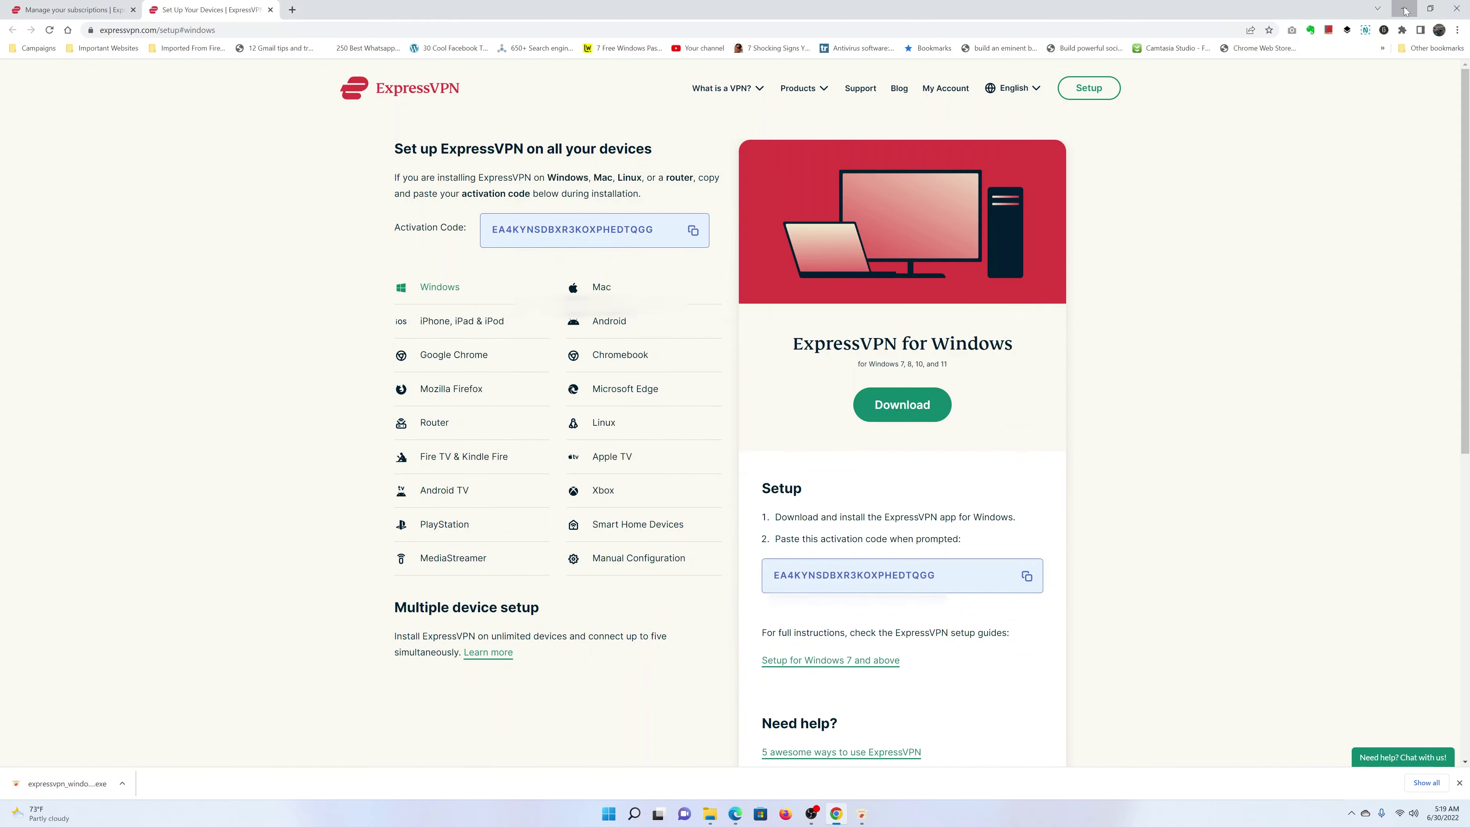
left_click(1405, 10)
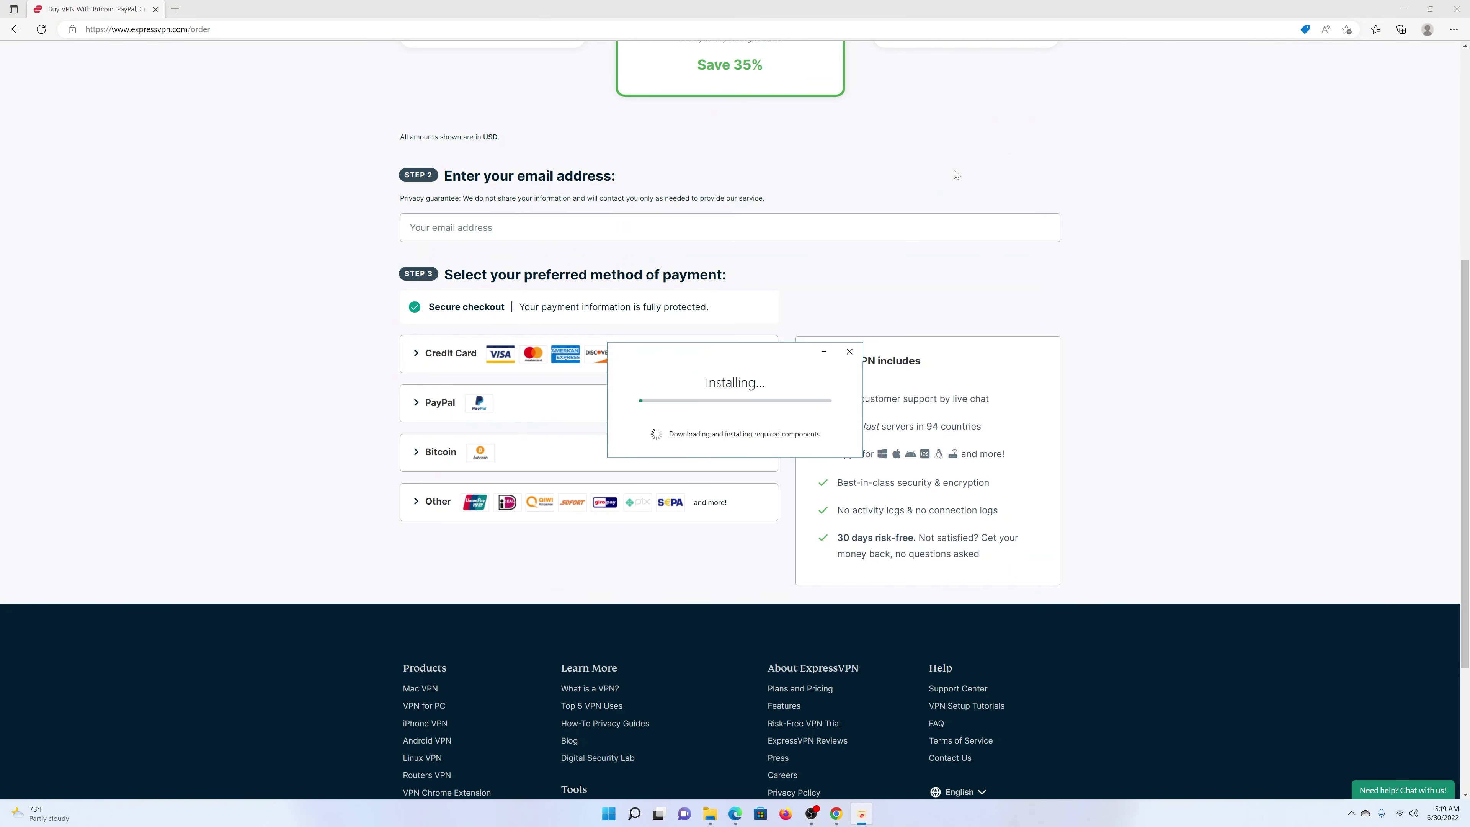
left_click(1403, 9)
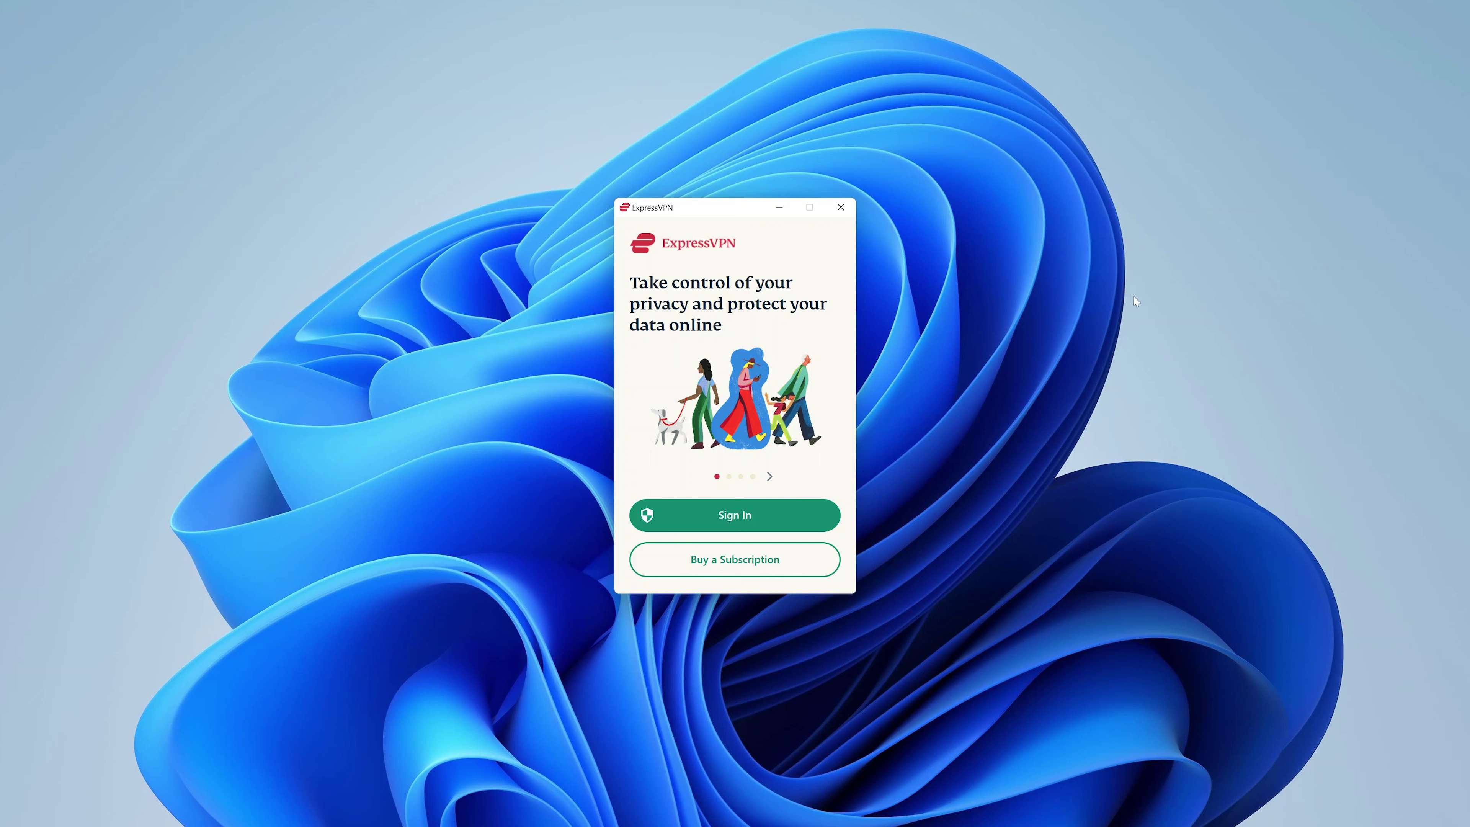
Sign in by pasting the account's activation code from the website dashboard and continuing.
left_click(730, 529)
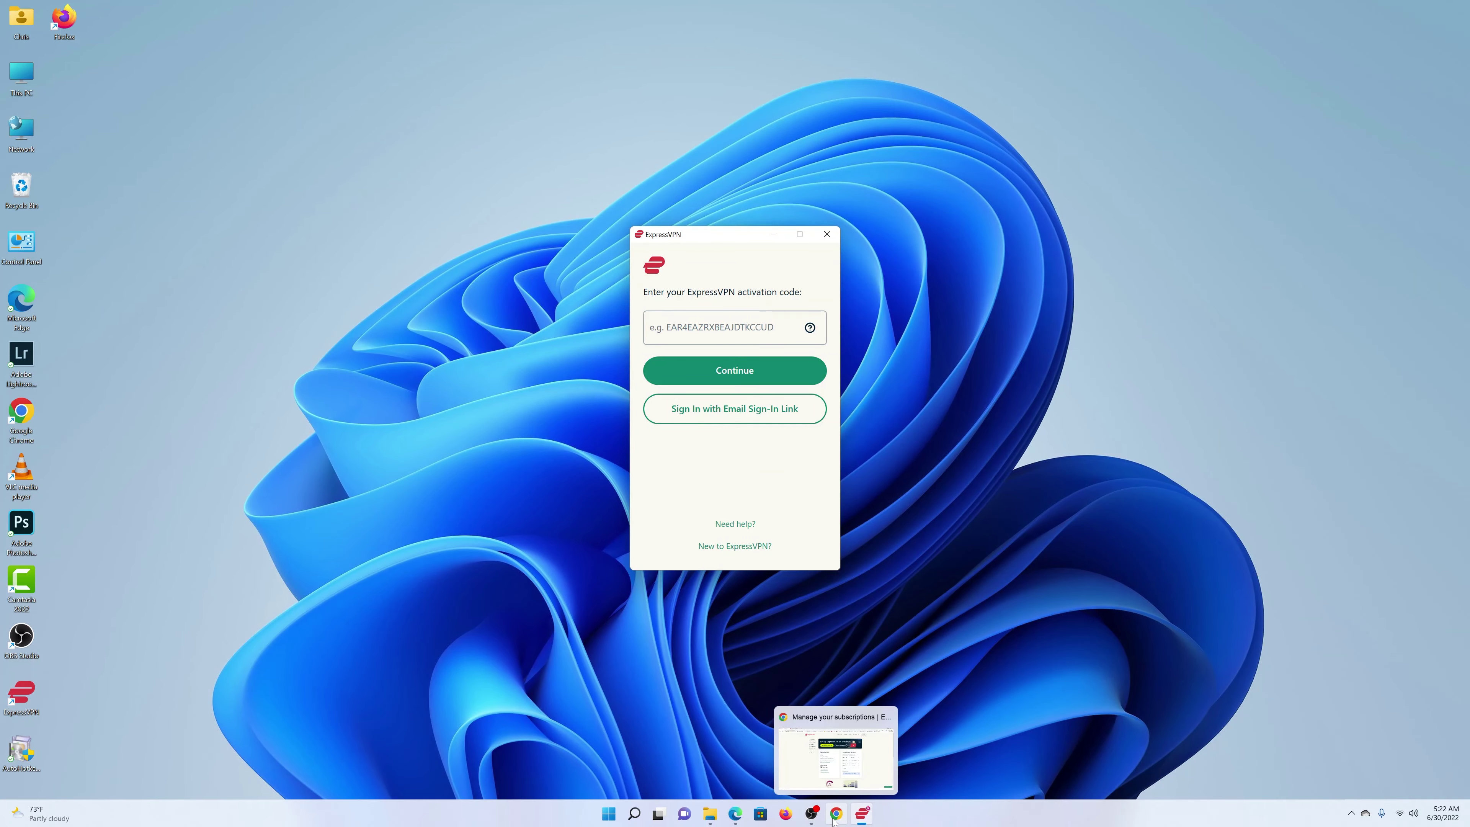
left_click(836, 814)
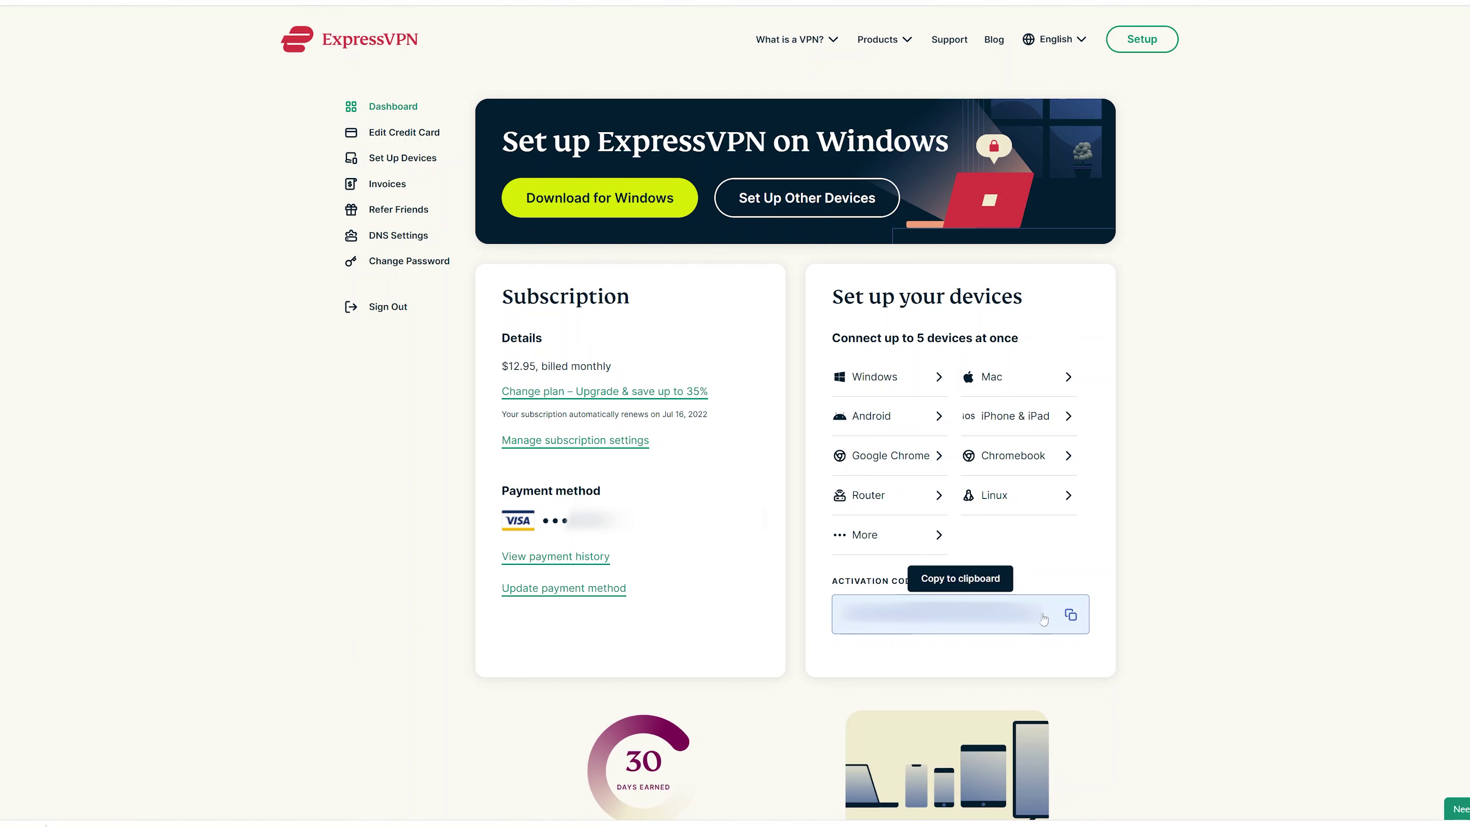
left_click(1070, 618)
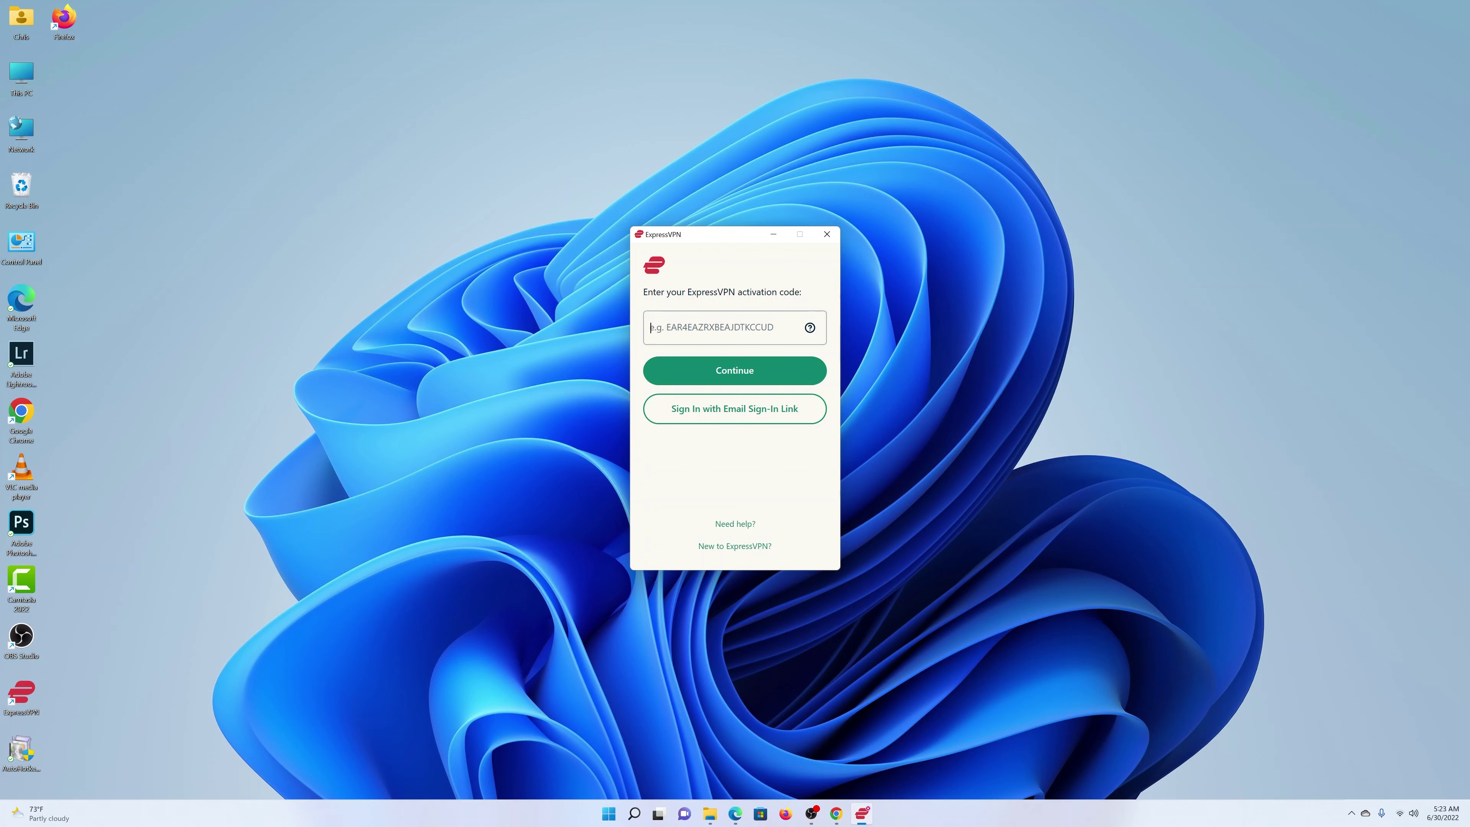
right_click(681, 326)
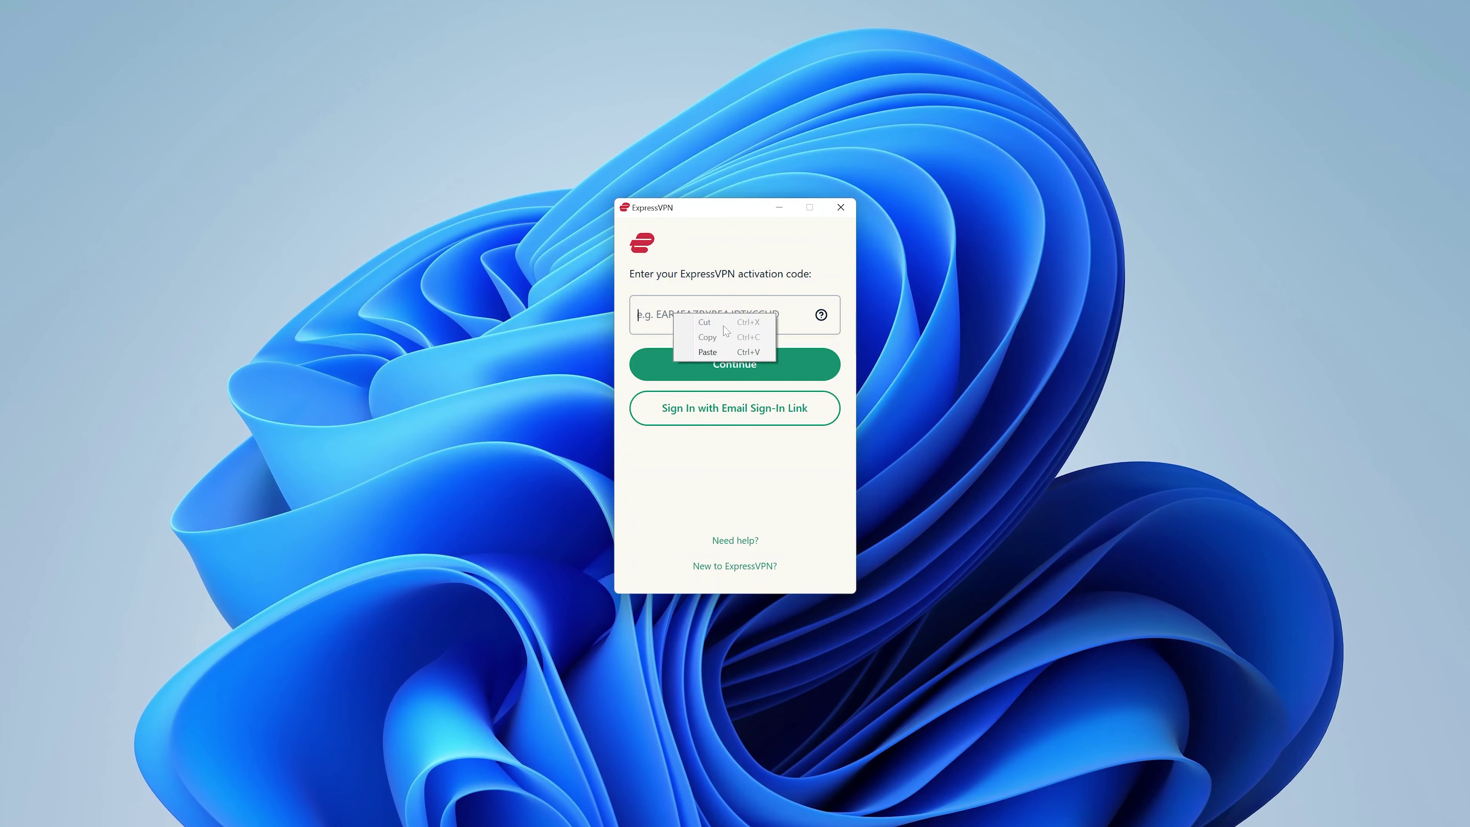
left_click(722, 352)
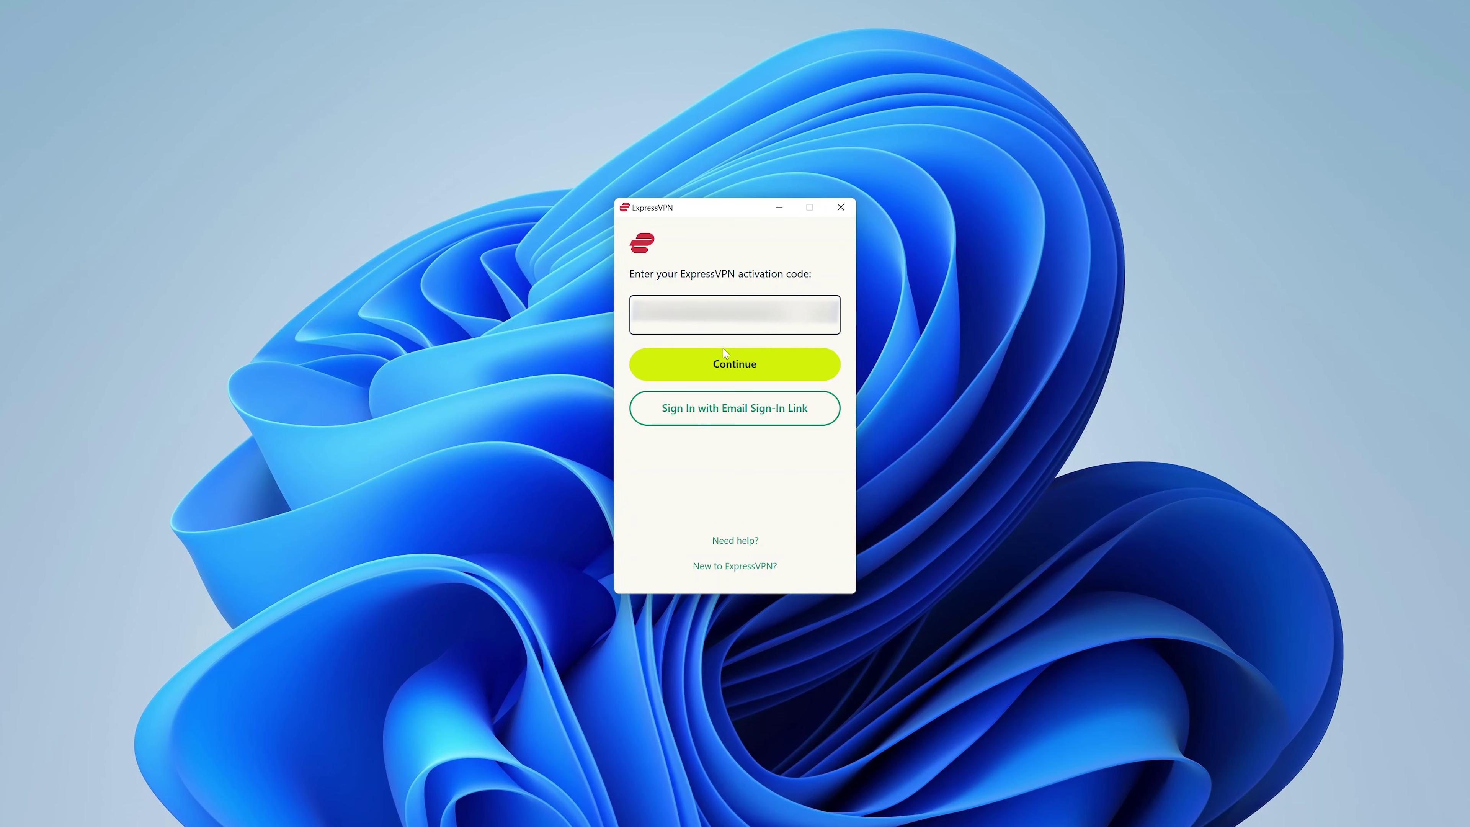
left_click(738, 364)
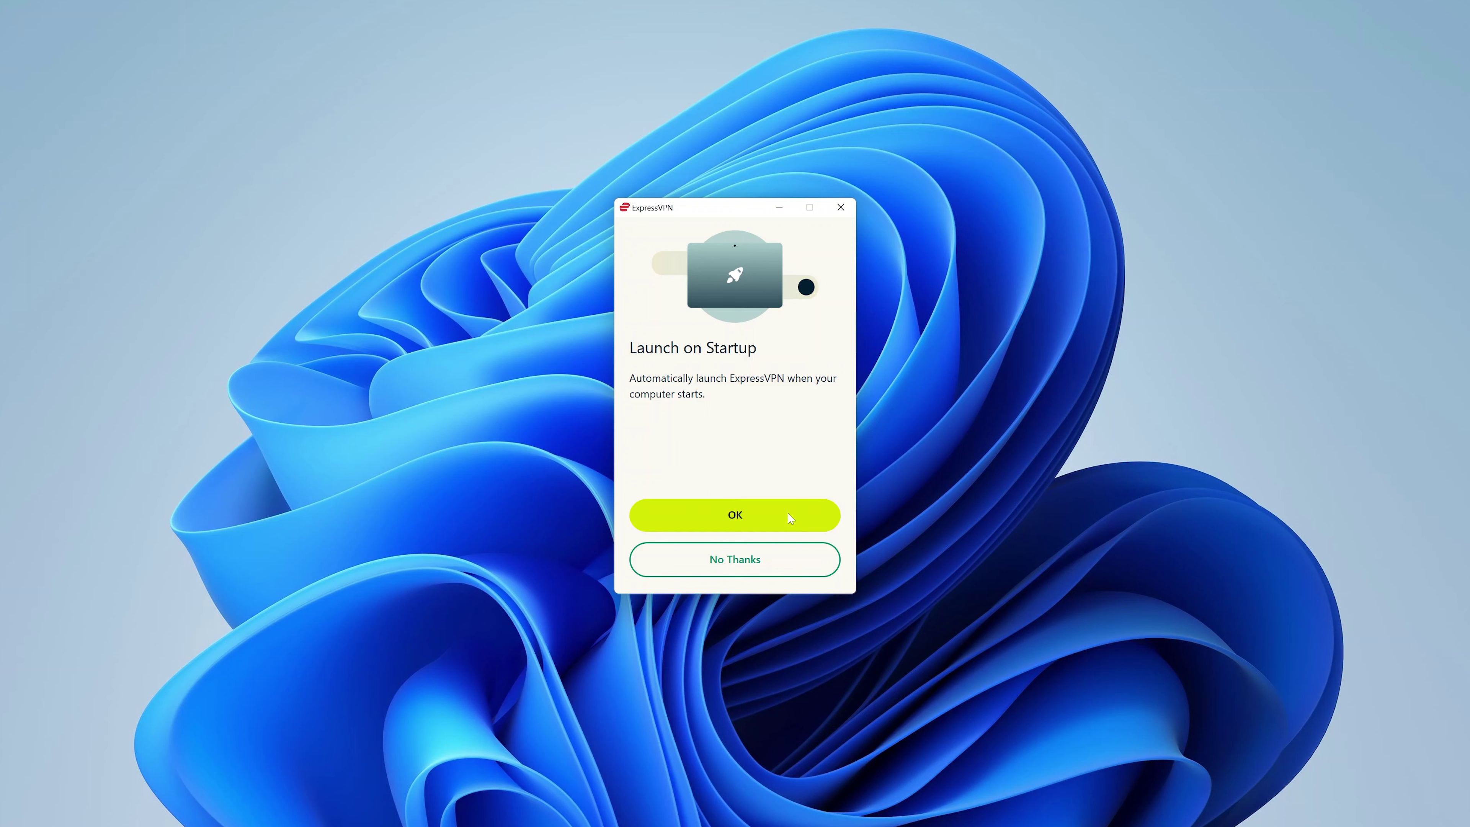
Accept Launch on Startup so ExpressVPN starts with Windows.
left_click(734, 524)
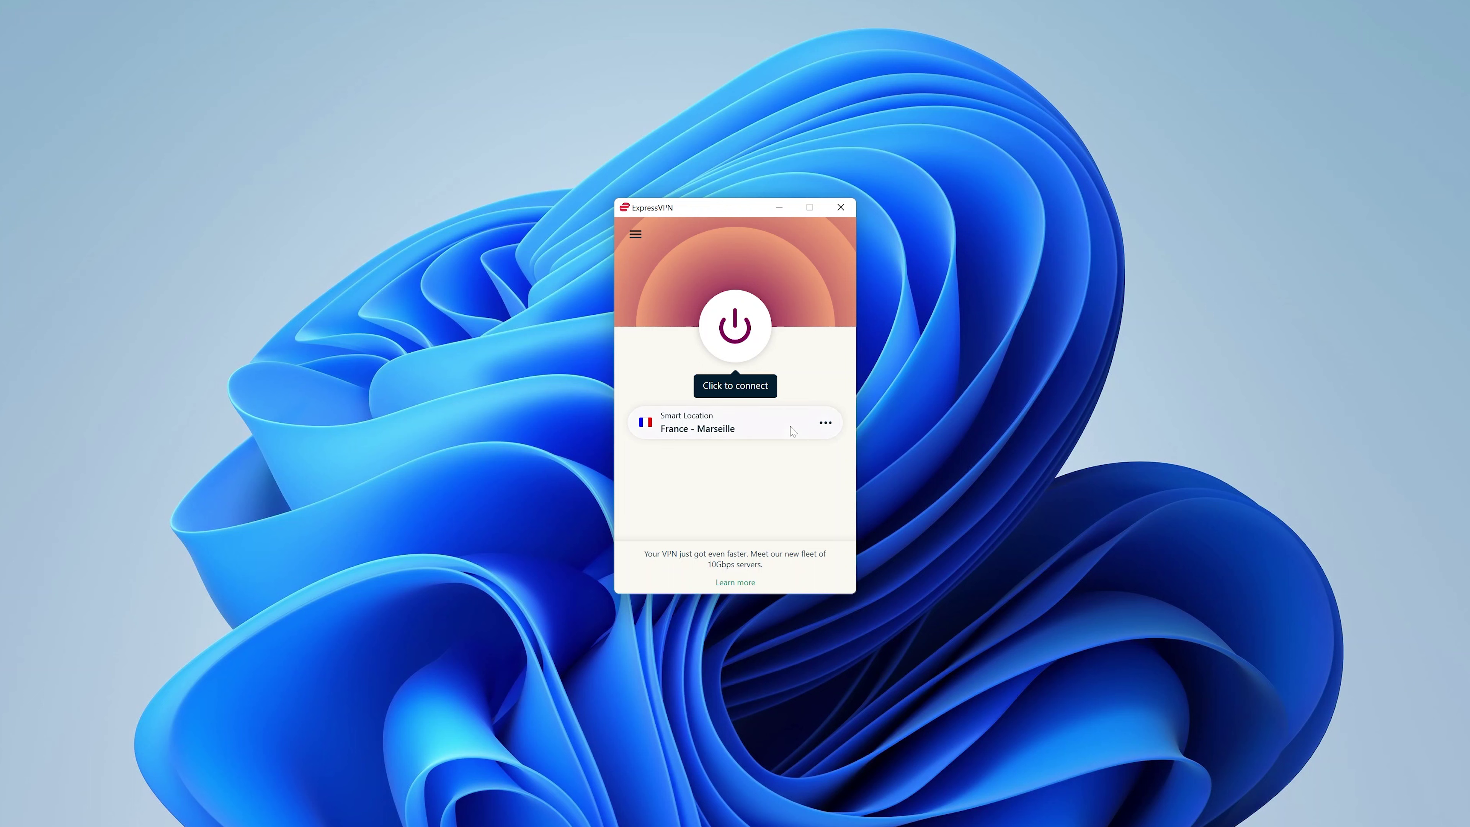
Pick United States > USA - New York in VPN Locations and close the list.
left_click(825, 423)
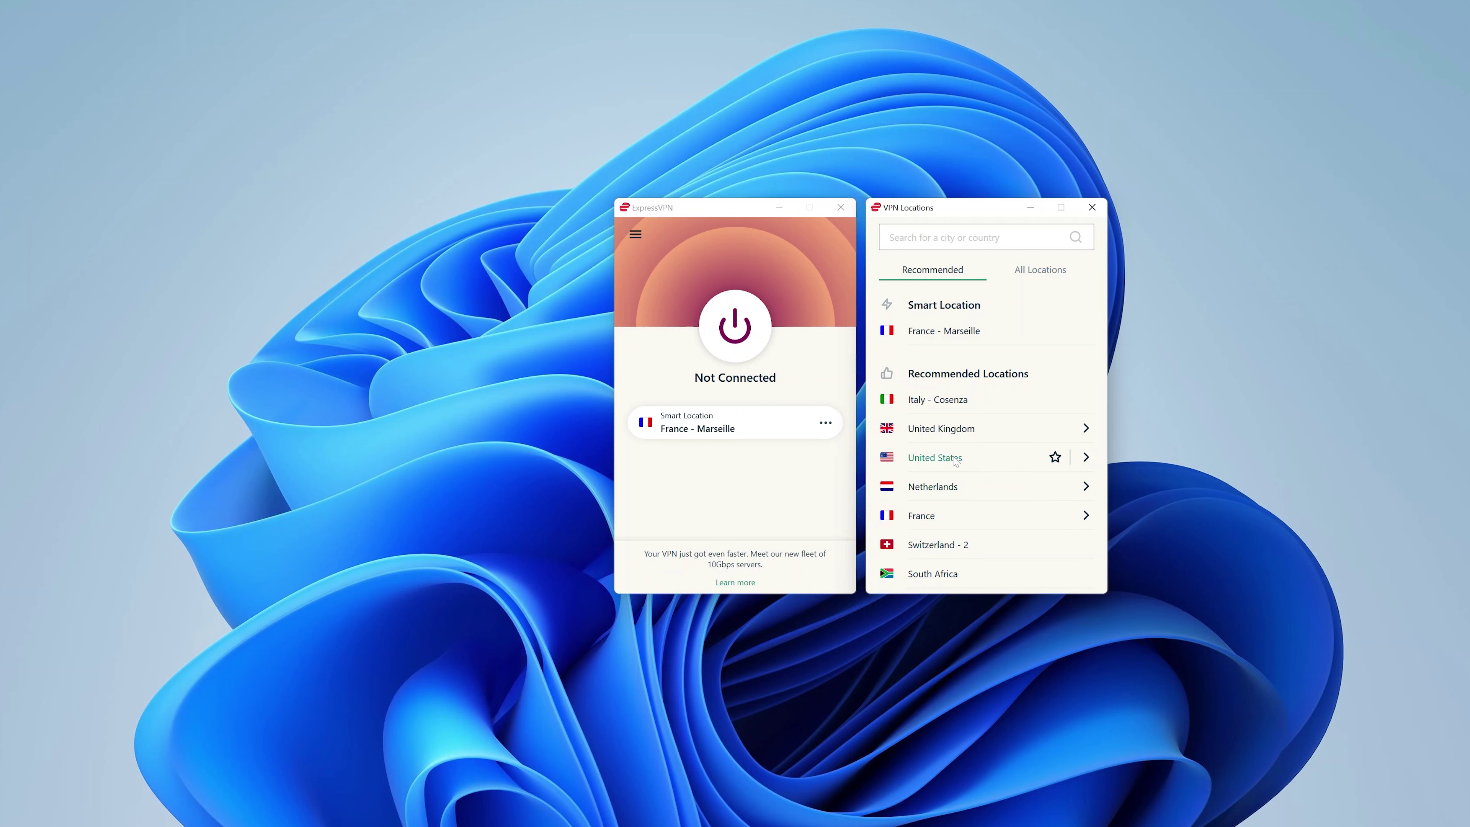
left_click(1086, 461)
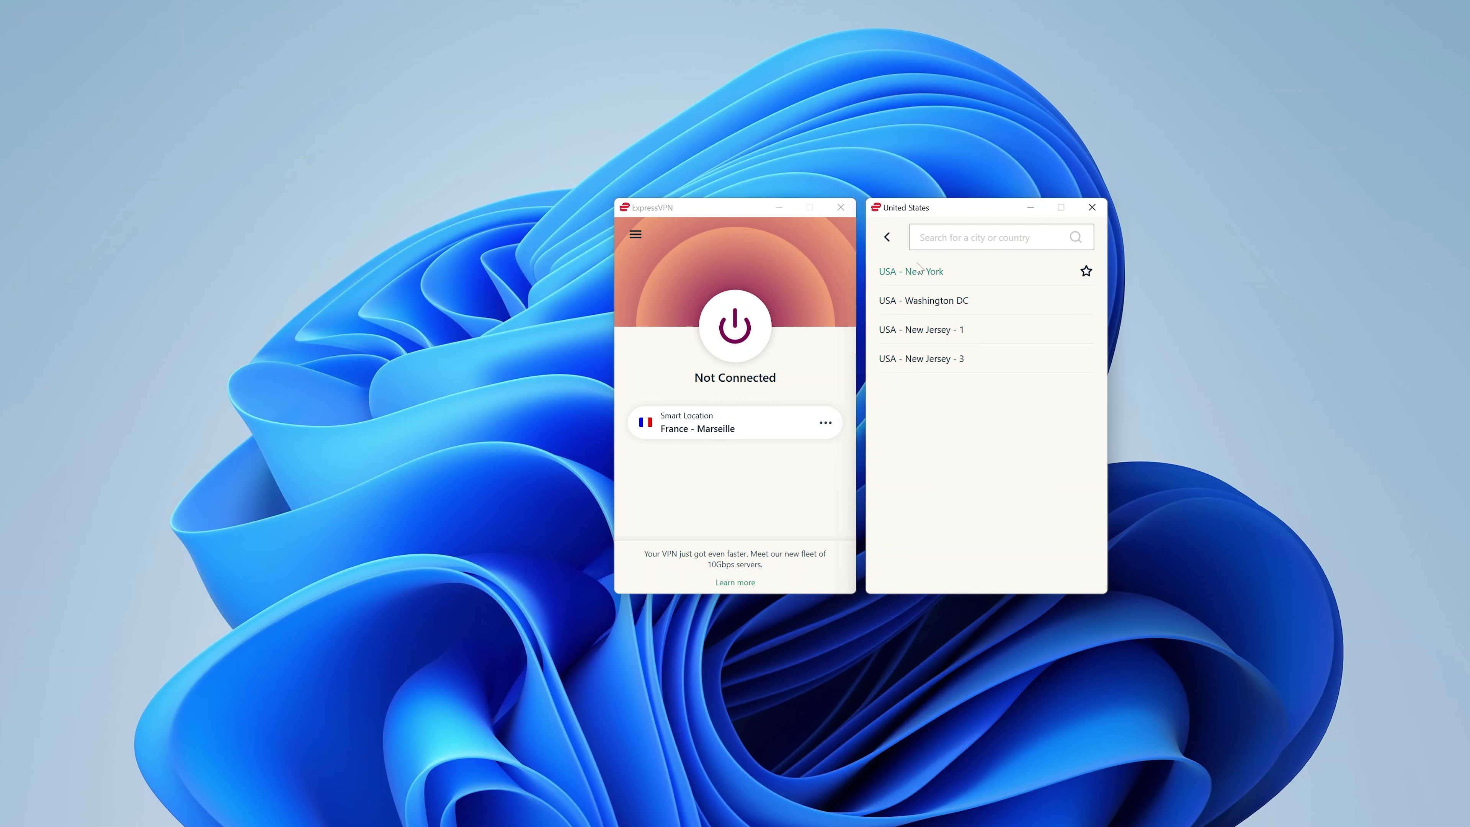
left_click(926, 277)
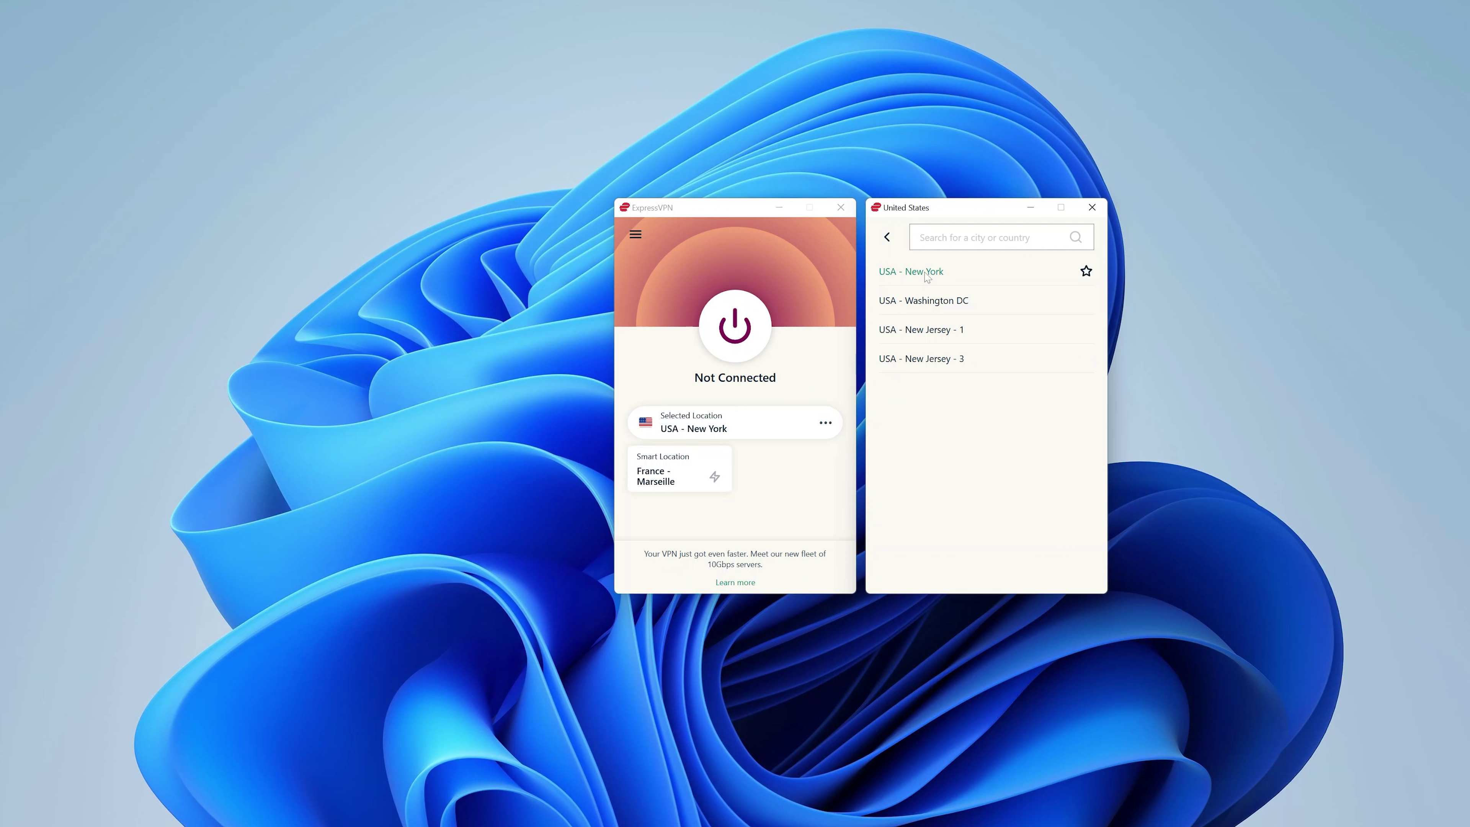
left_click(1092, 208)
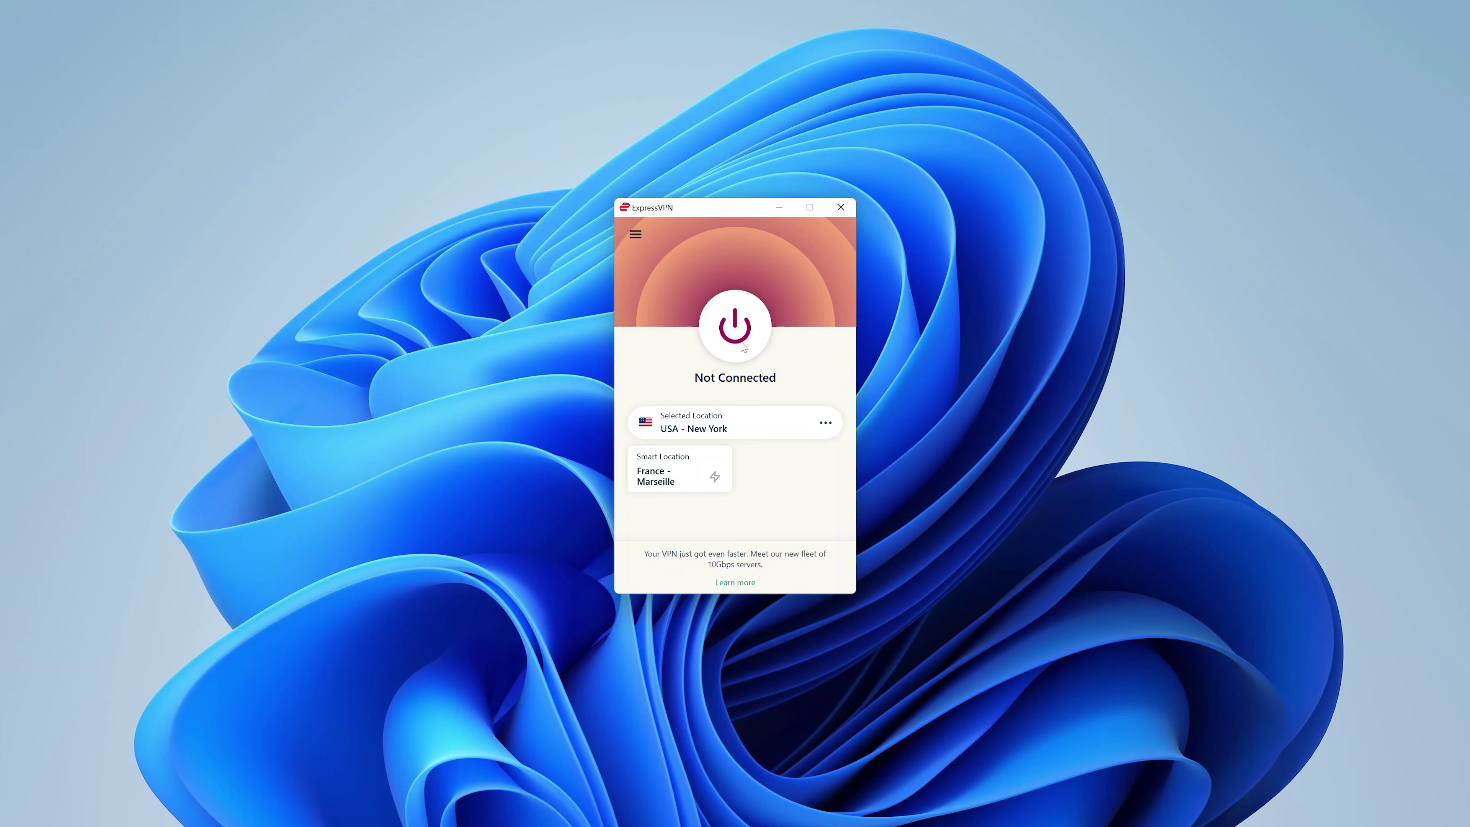
Review the Options tabs, then enable 'Connect to the last used location' on General and save.
left_click(636, 235)
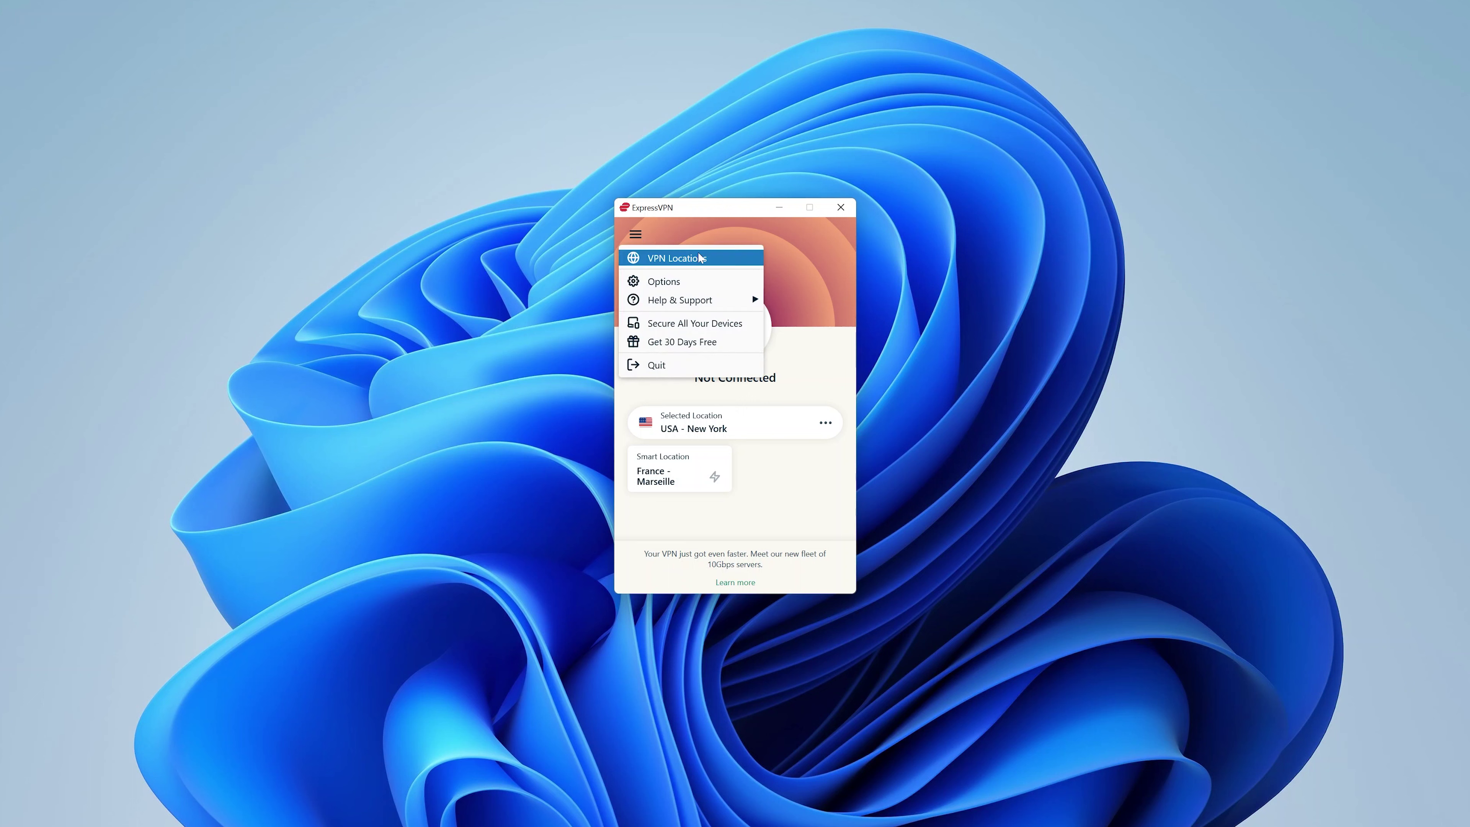
left_click(710, 282)
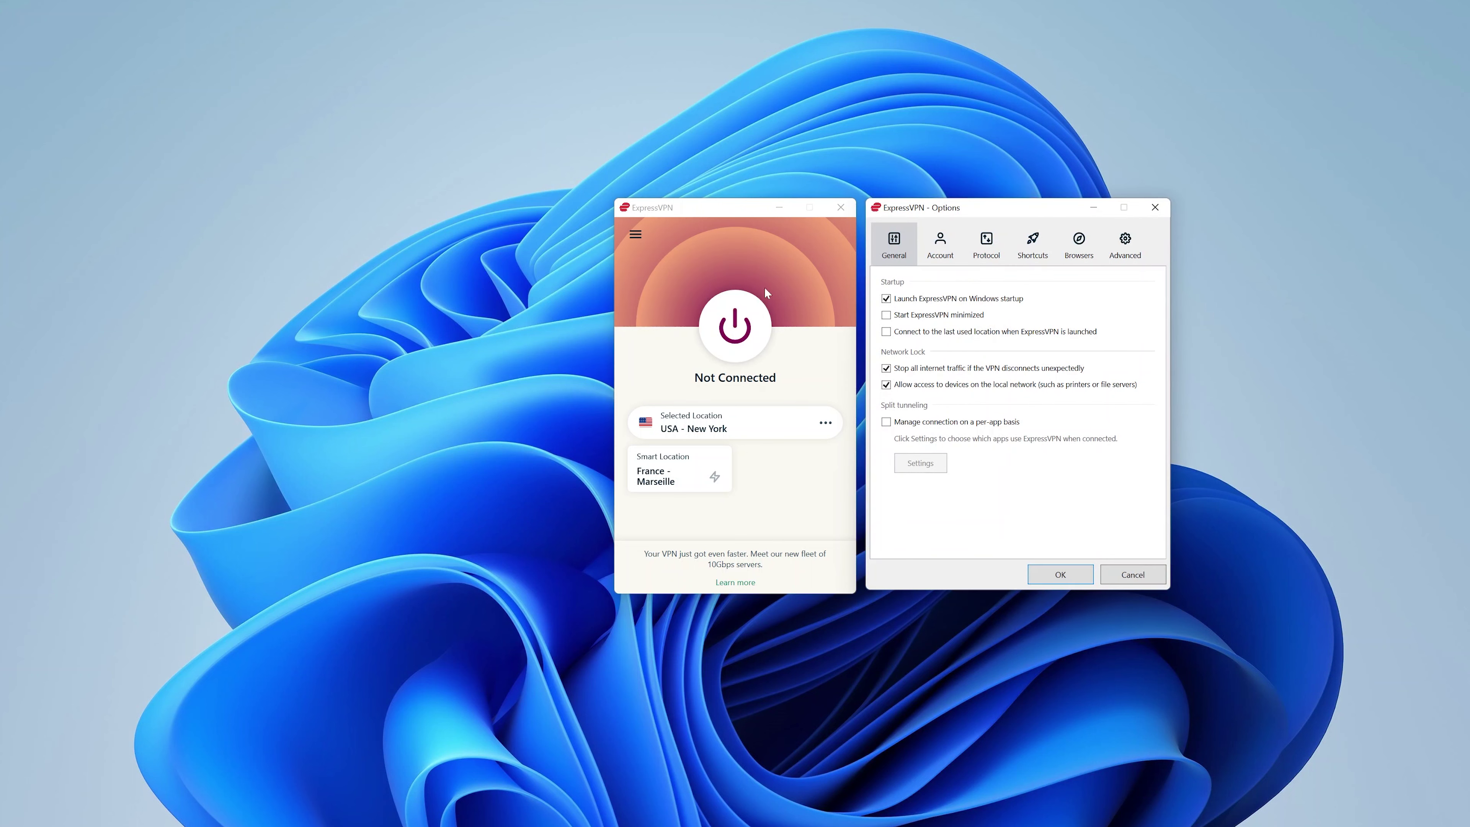
left_click(984, 243)
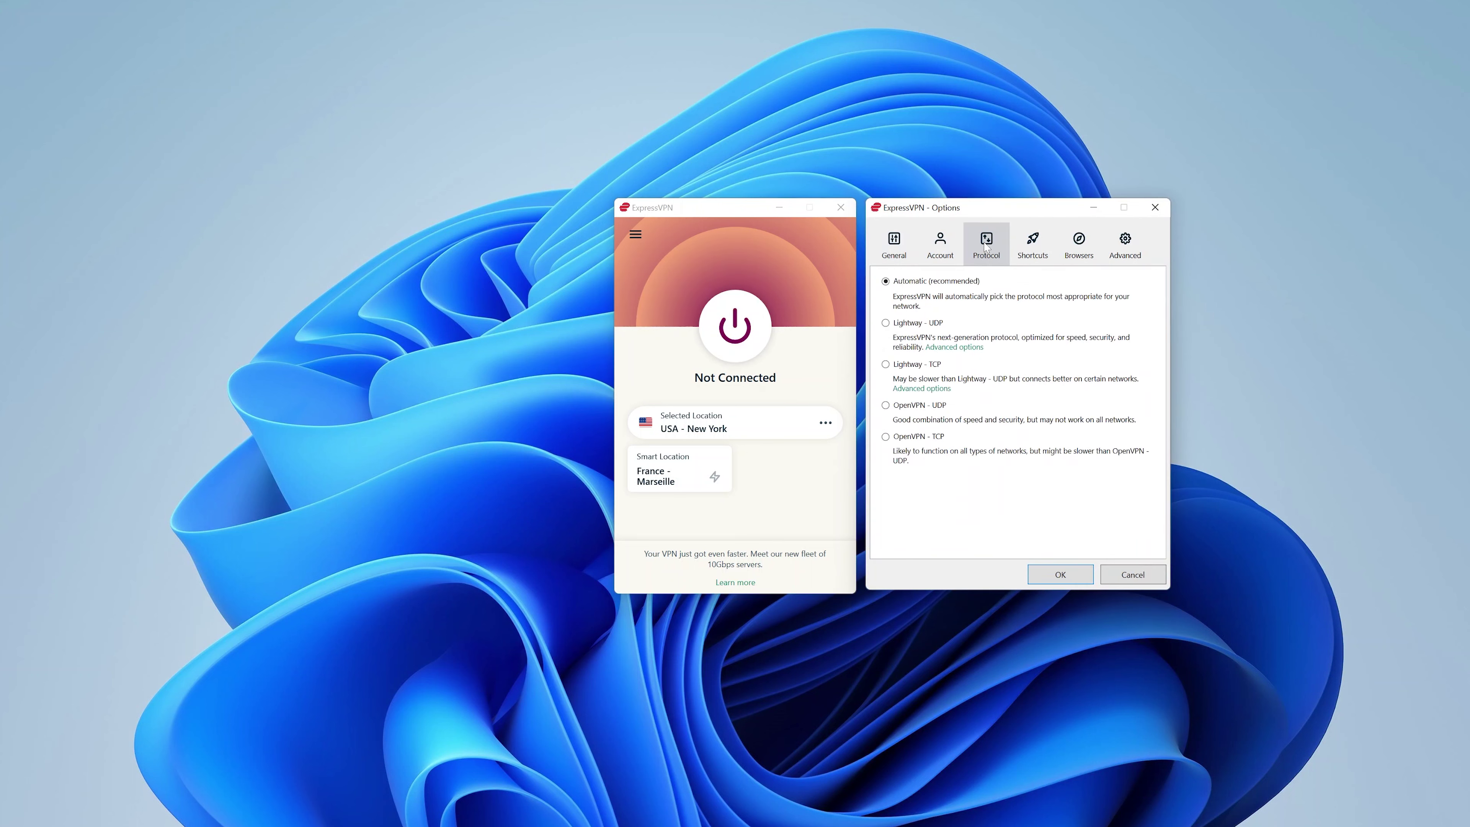
left_click(1027, 246)
left_click(1082, 246)
left_click(1126, 247)
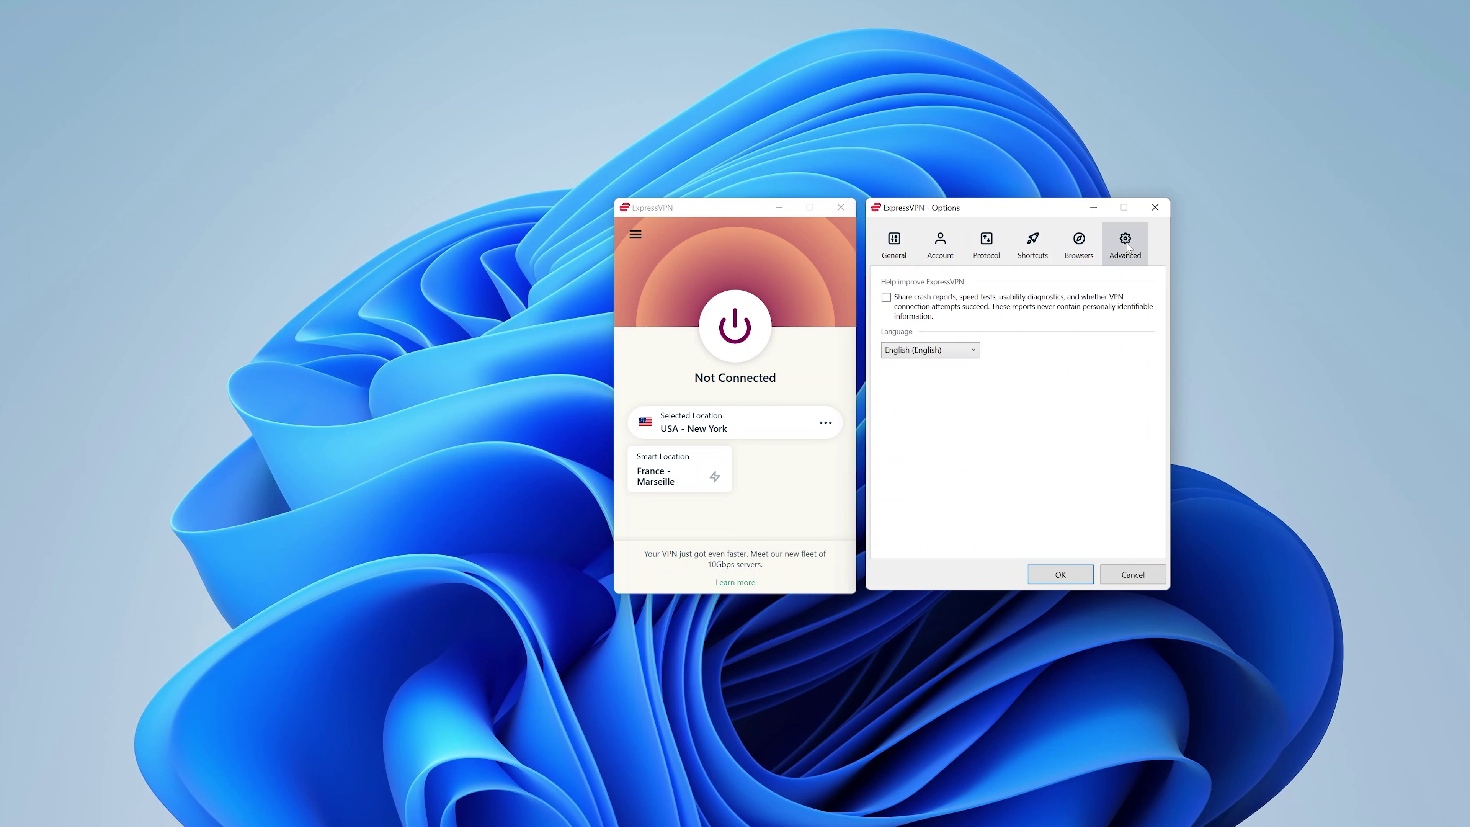
left_click(892, 247)
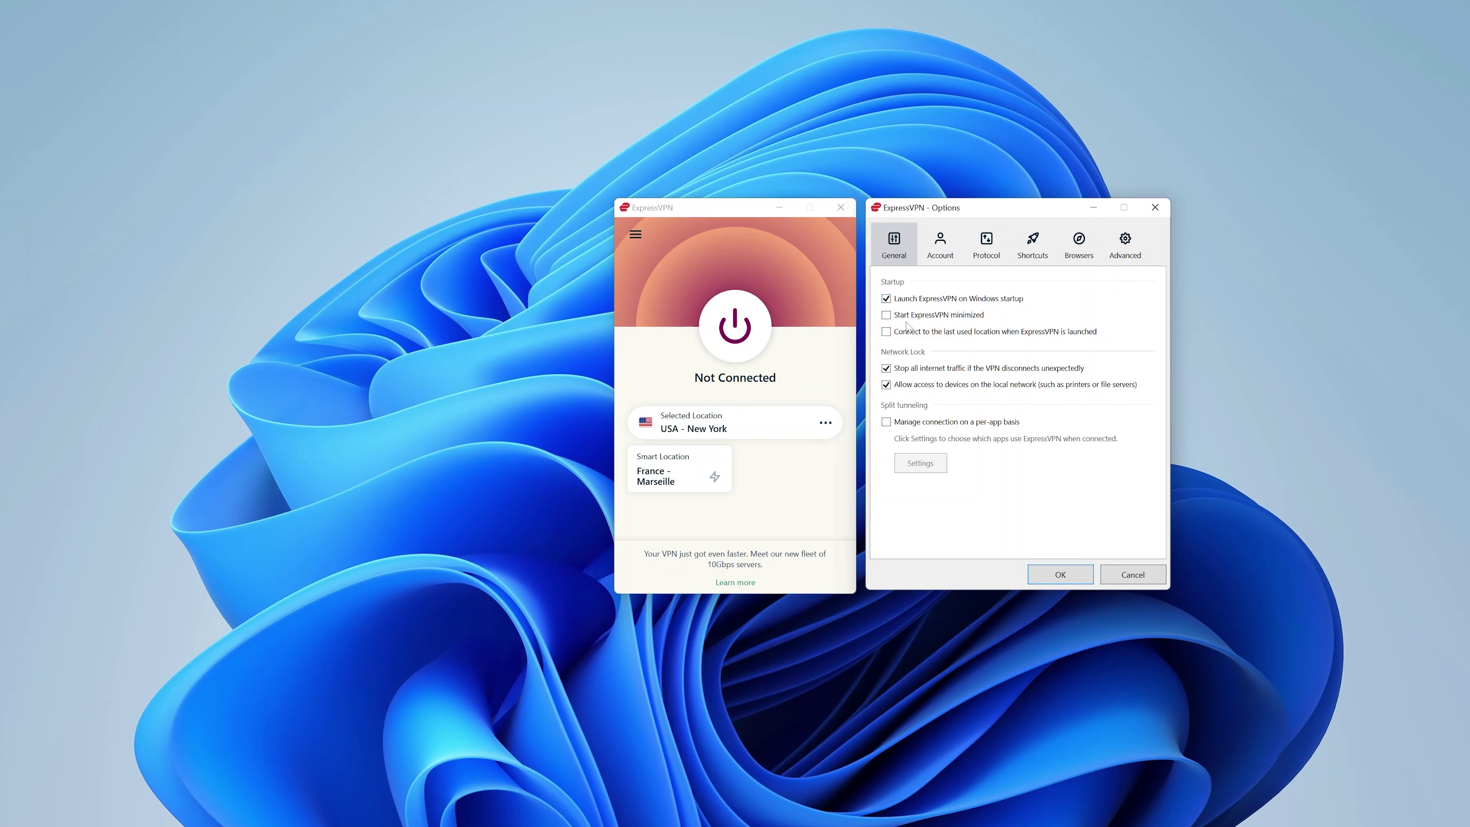
left_click(885, 332)
left_click(1061, 575)
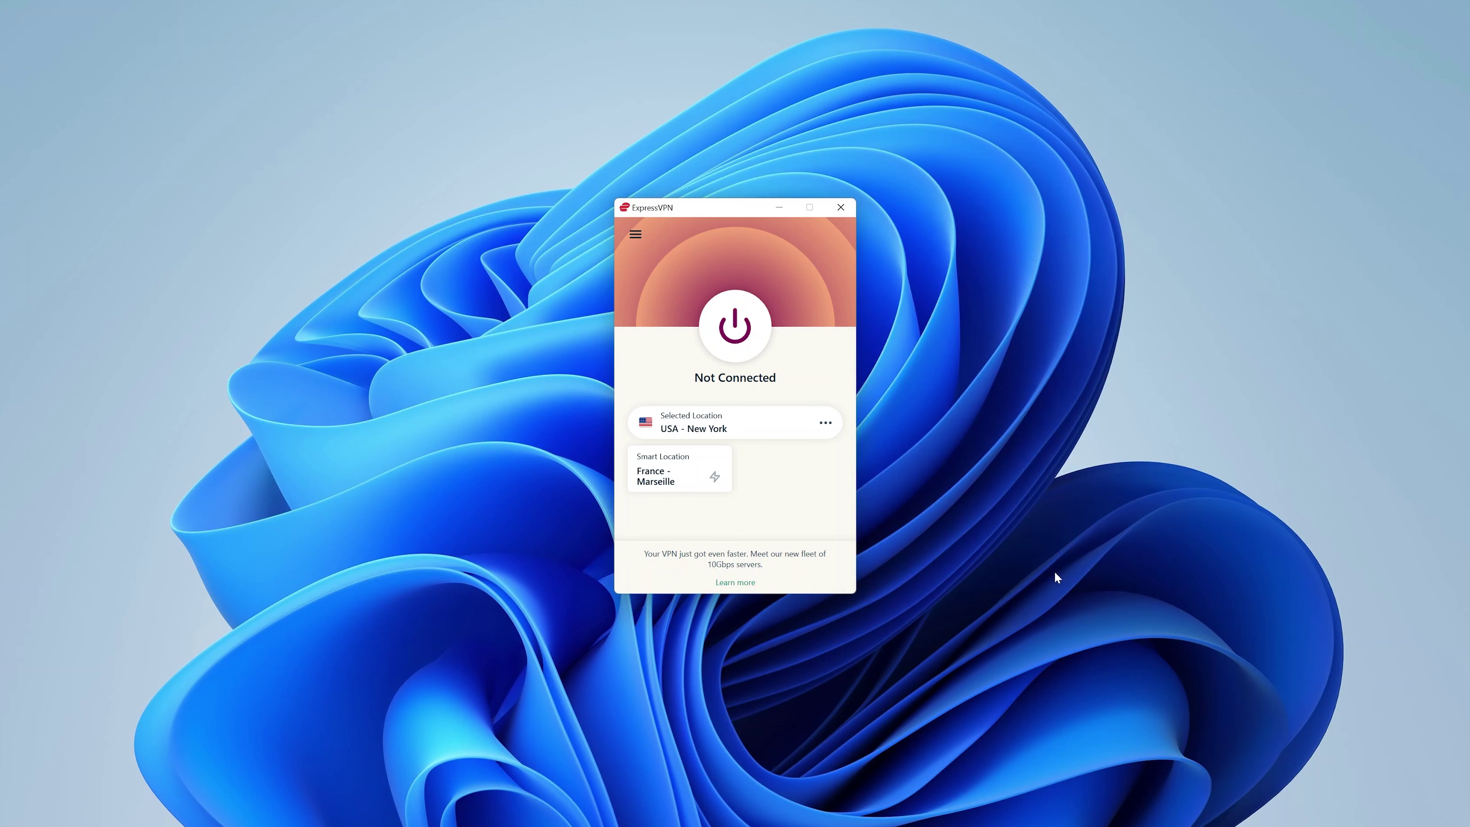
Connect the VPN to USA - New York and check the tray network status.
left_click(743, 329)
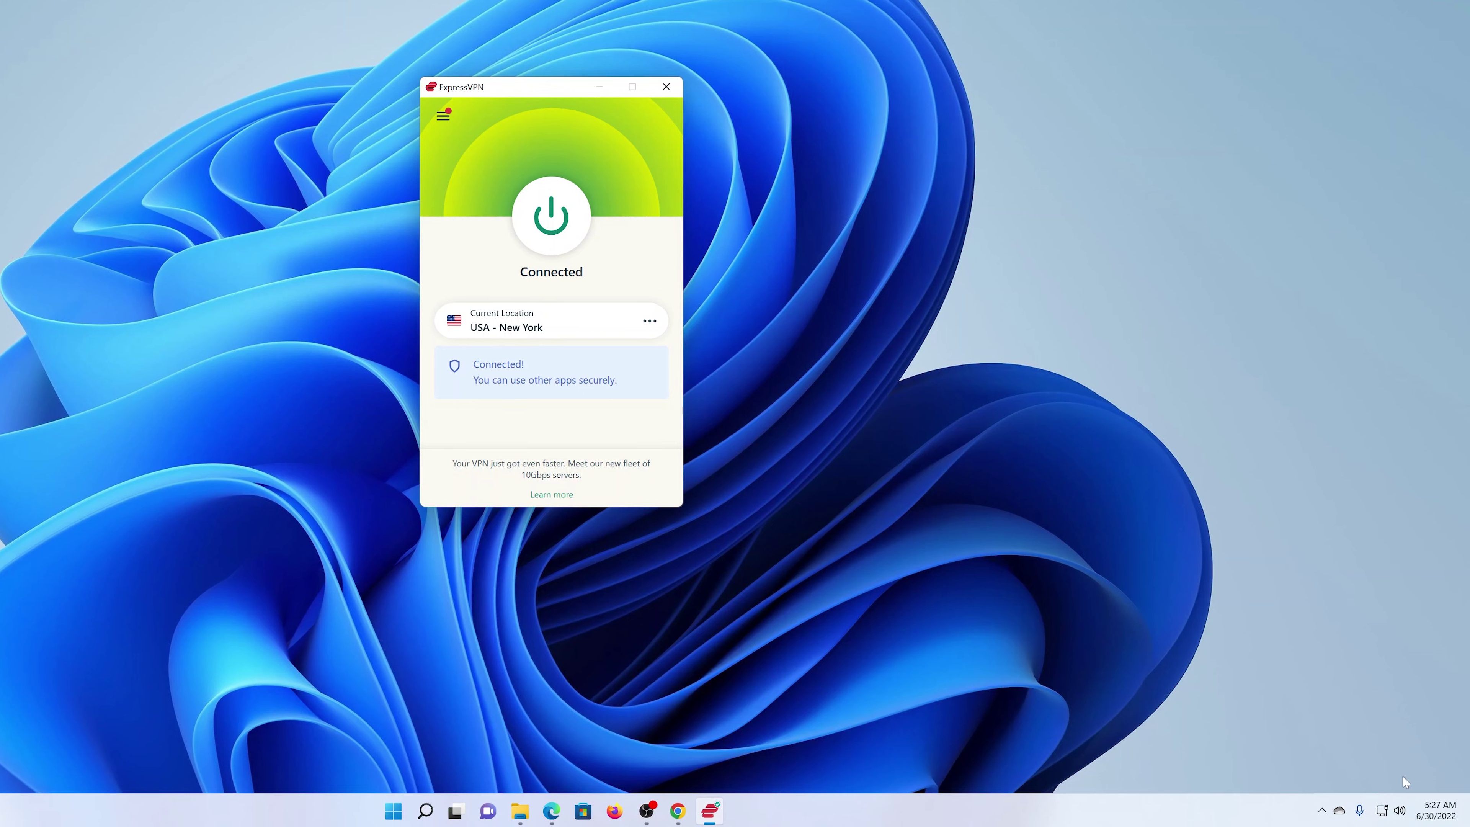
mouse_move(1382, 810)
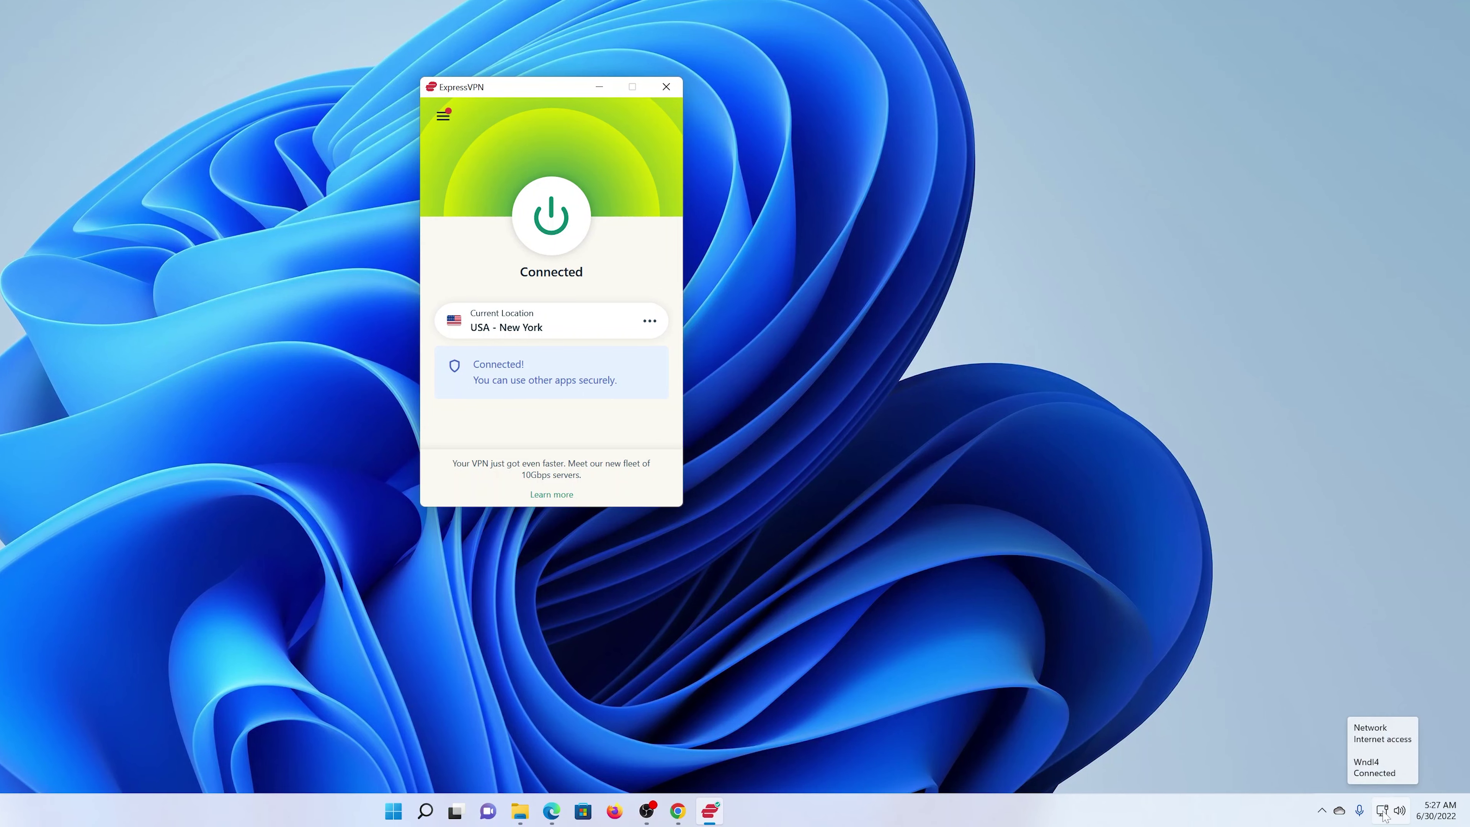